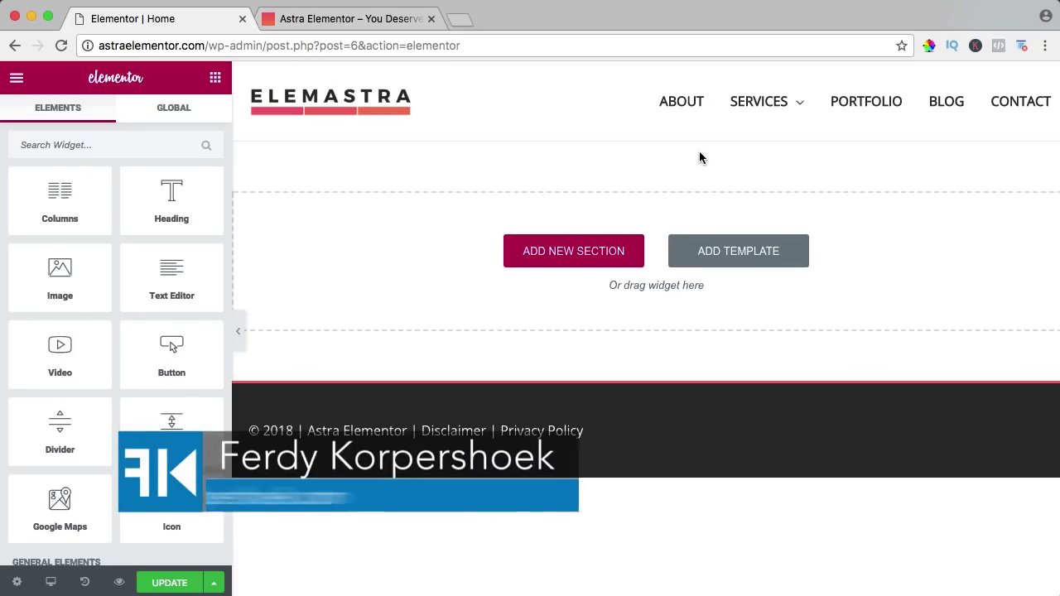
Step: Load elementor.ferdykorpershoek.com in a new Chrome tab
left_click(465, 25)
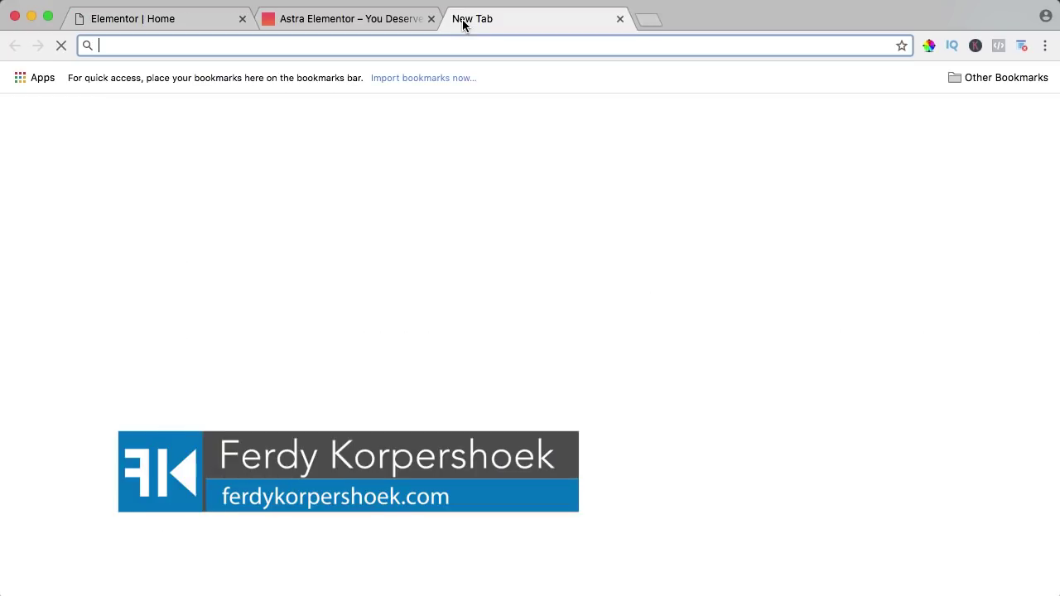
type("elementor")
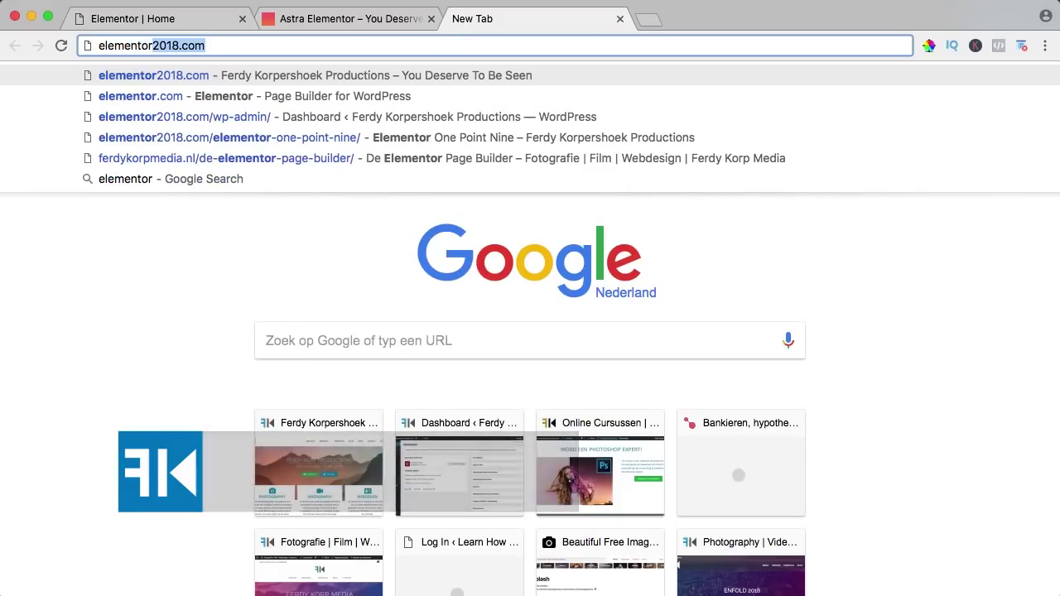
type(".ferdy")
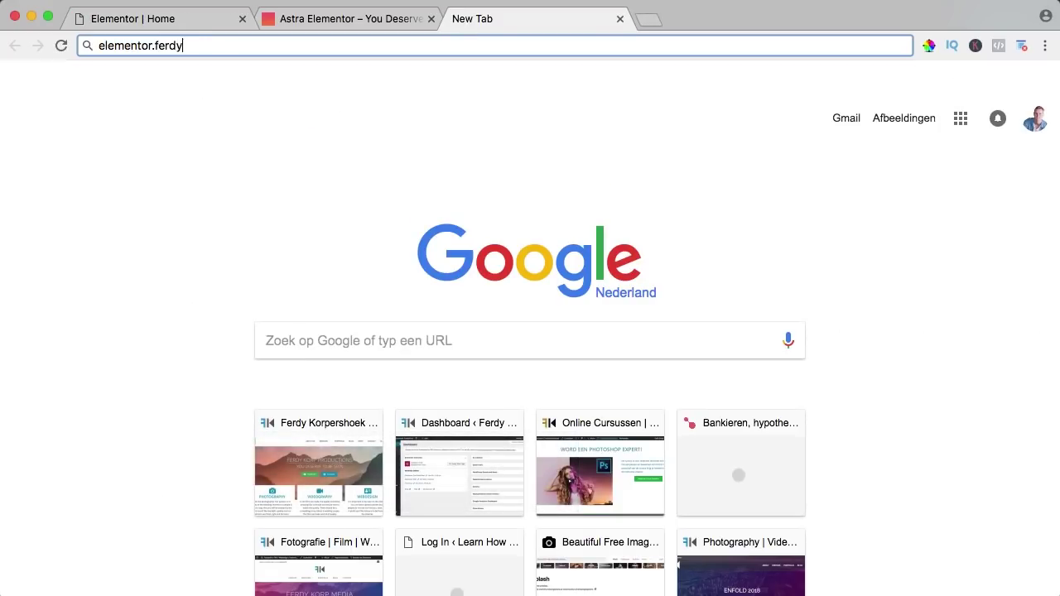
type("korpershoek.")
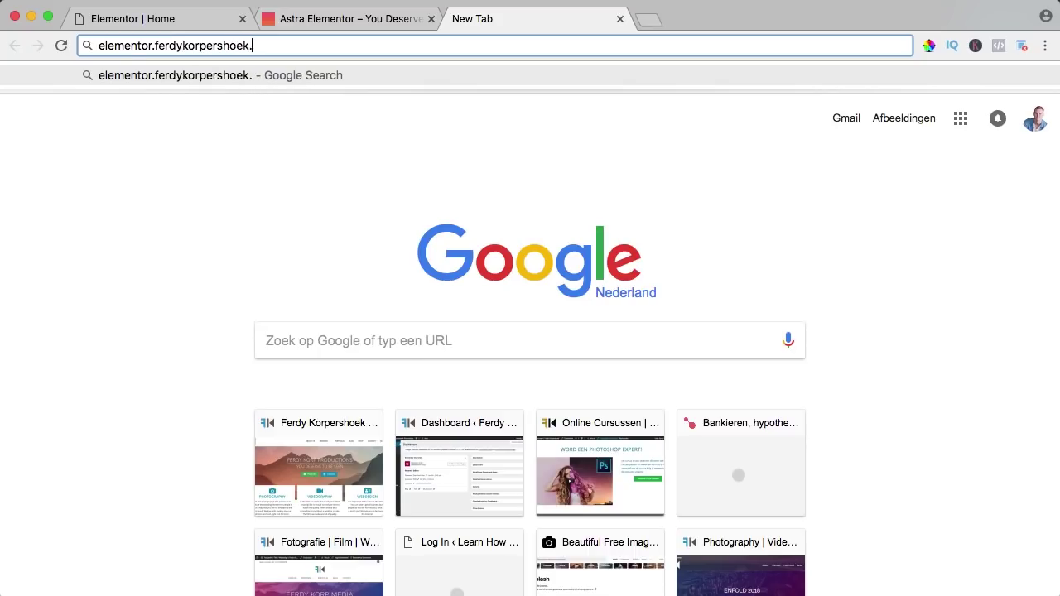
type("com")
key("Return")
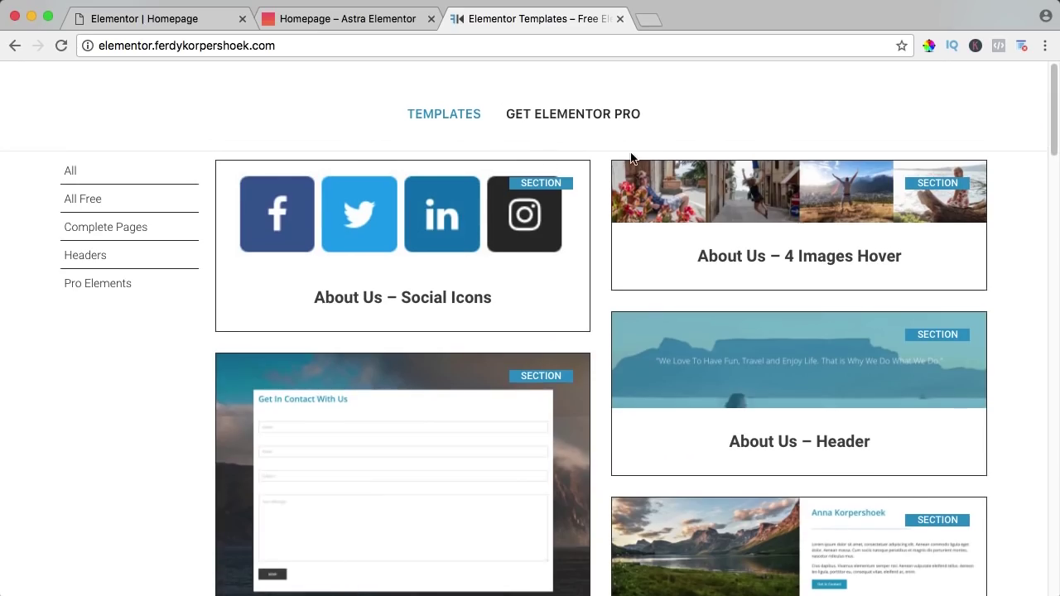
Step: Browse the Complete Pages templates to reach the Home Astra Elementor (Elemastra) page
scroll(609, 166, "down", 3)
scroll(608, 167, "down", 10)
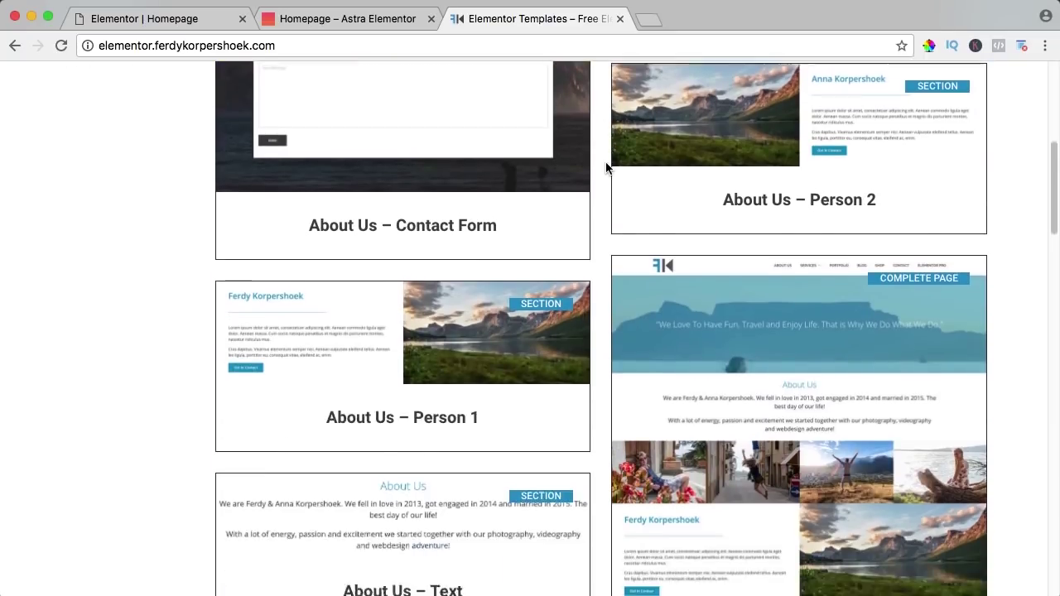
scroll(596, 166, "up", 15)
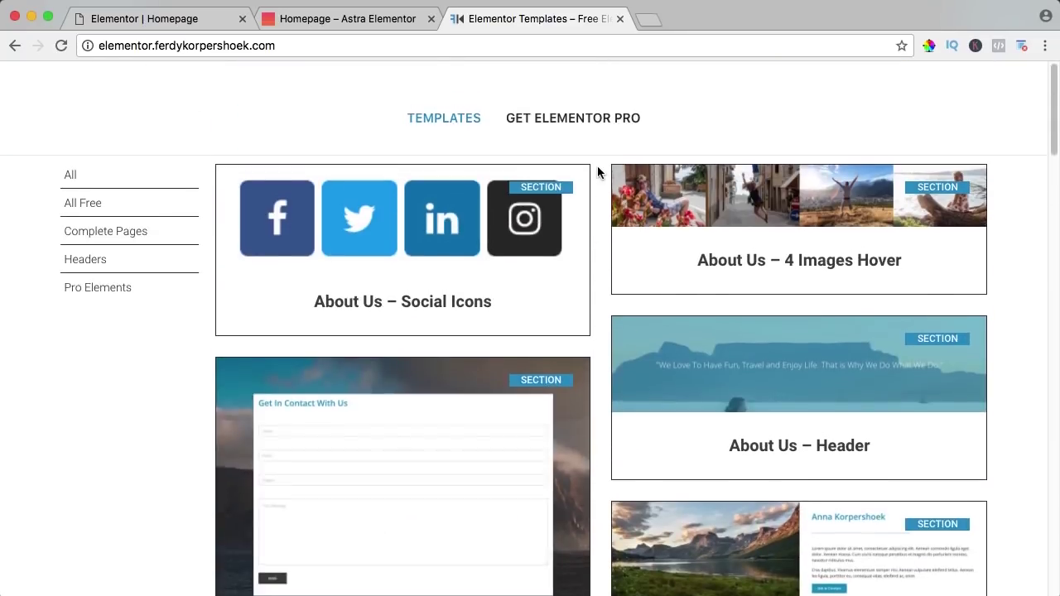
left_click(191, 21)
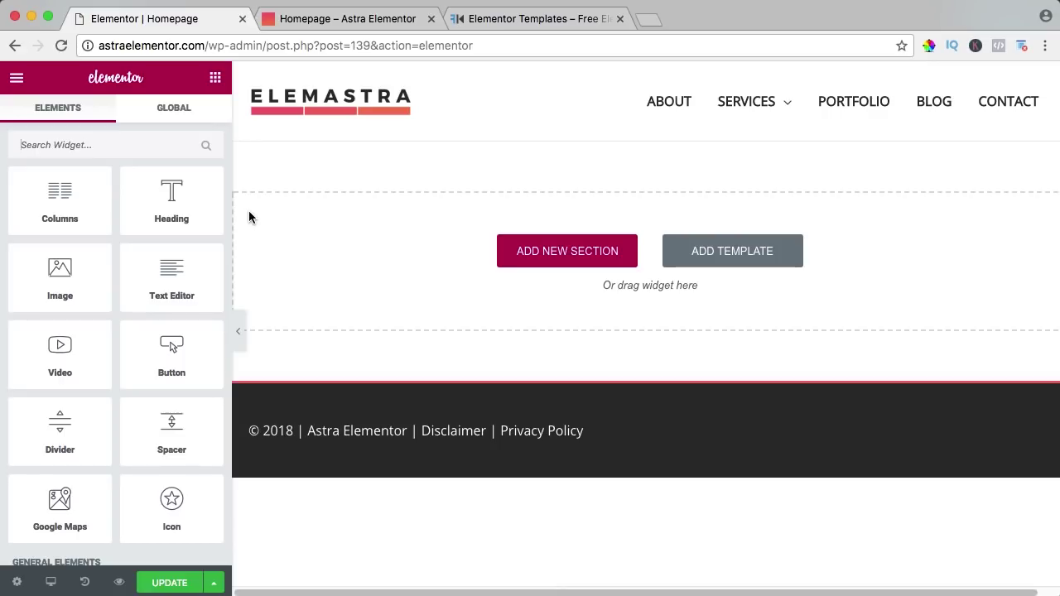
left_click(523, 18)
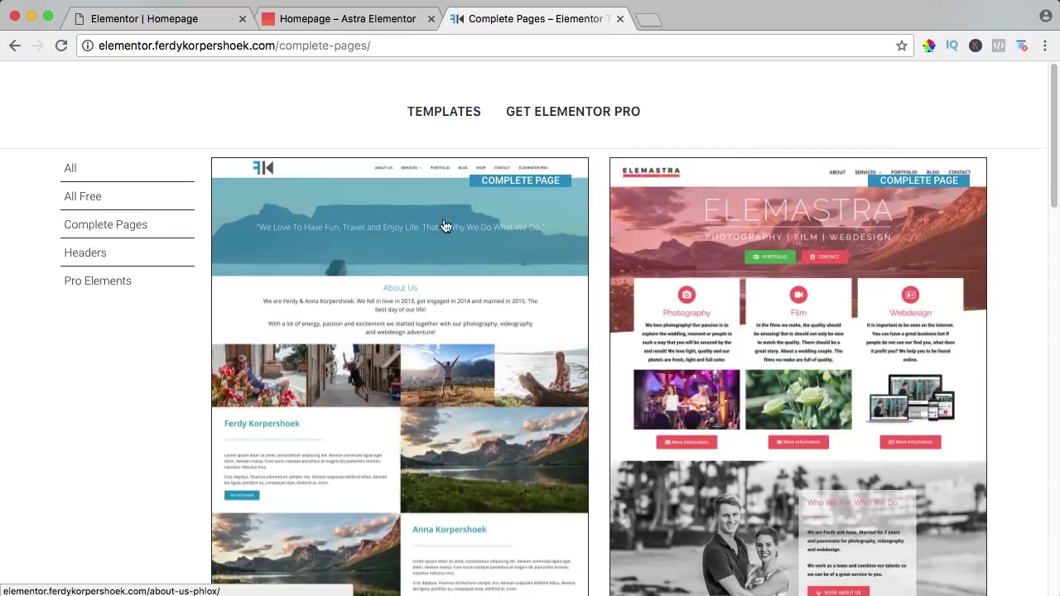
scroll(446, 231, "down", 15)
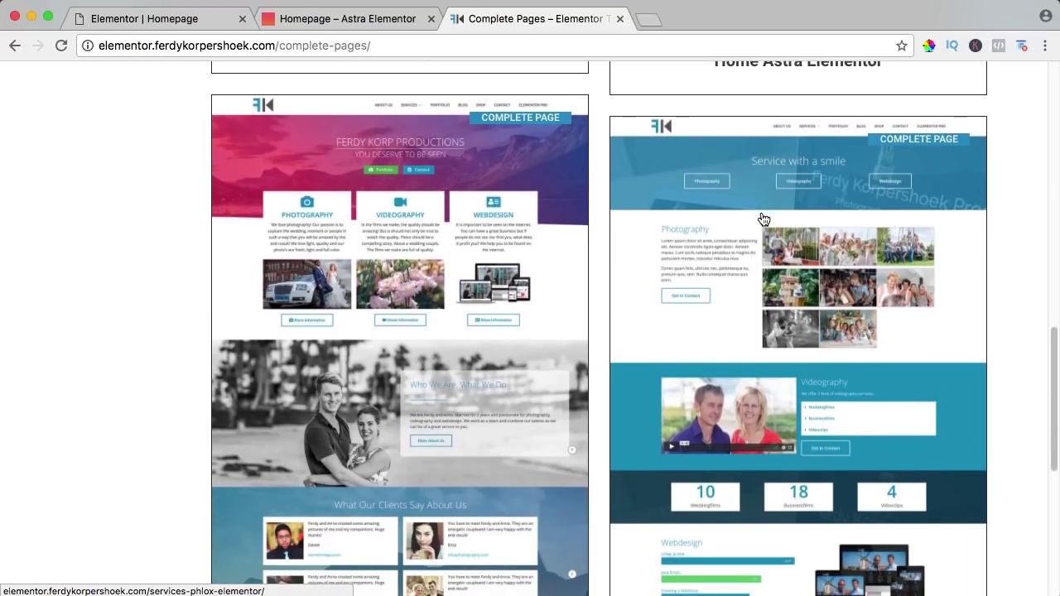
scroll(765, 221, "up", 10)
scroll(801, 136, "up", 1)
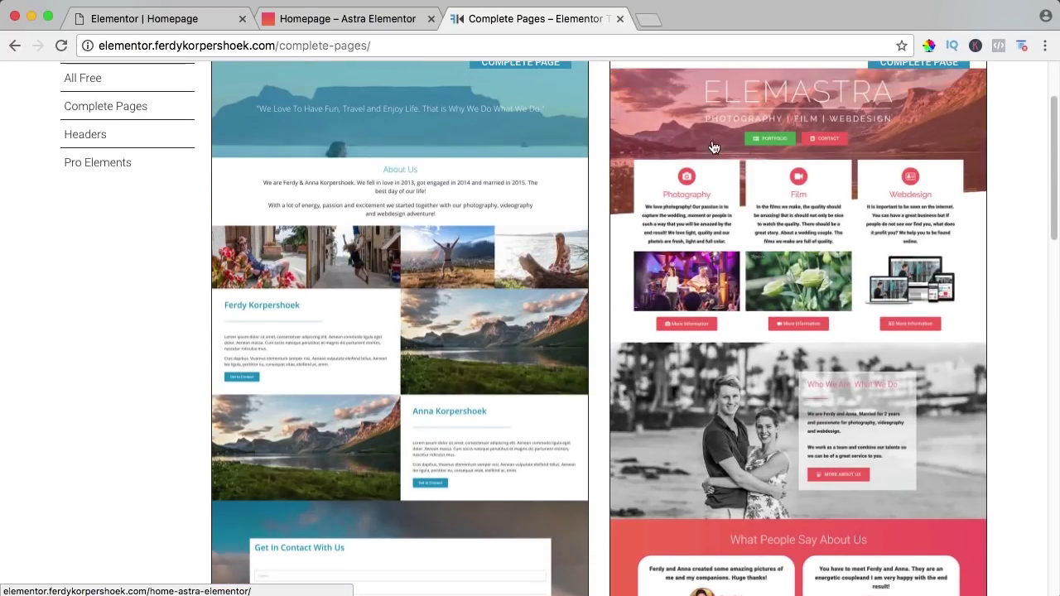
scroll(714, 147, "up", 3)
scroll(794, 204, "down", 7)
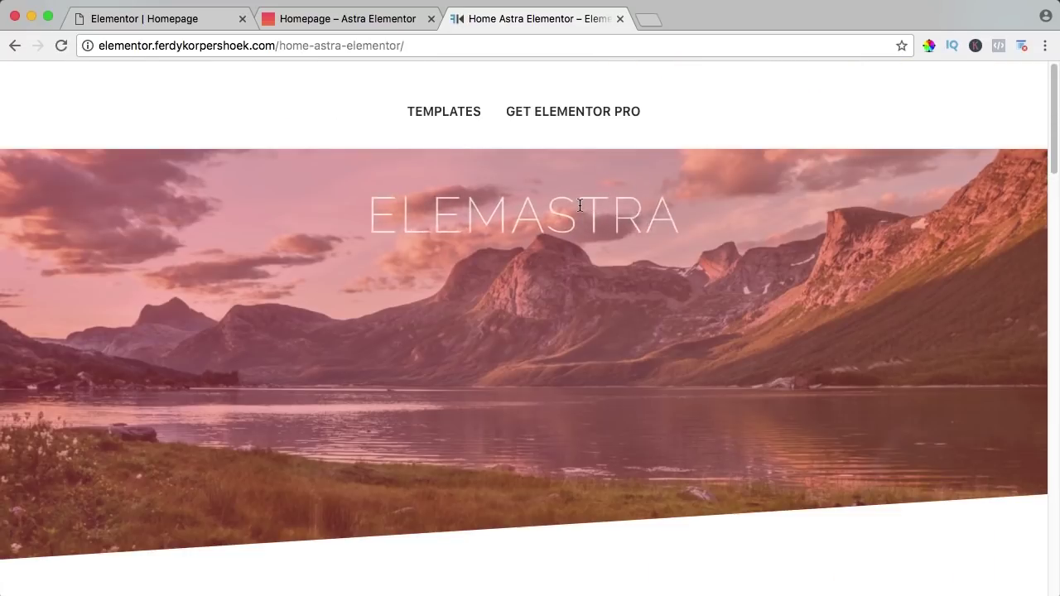
Step: Save the Download Homepage V2 link as Homepage-V2 JSON in AstraElementor2018, then return to the editor
scroll(557, 207, "down", 4)
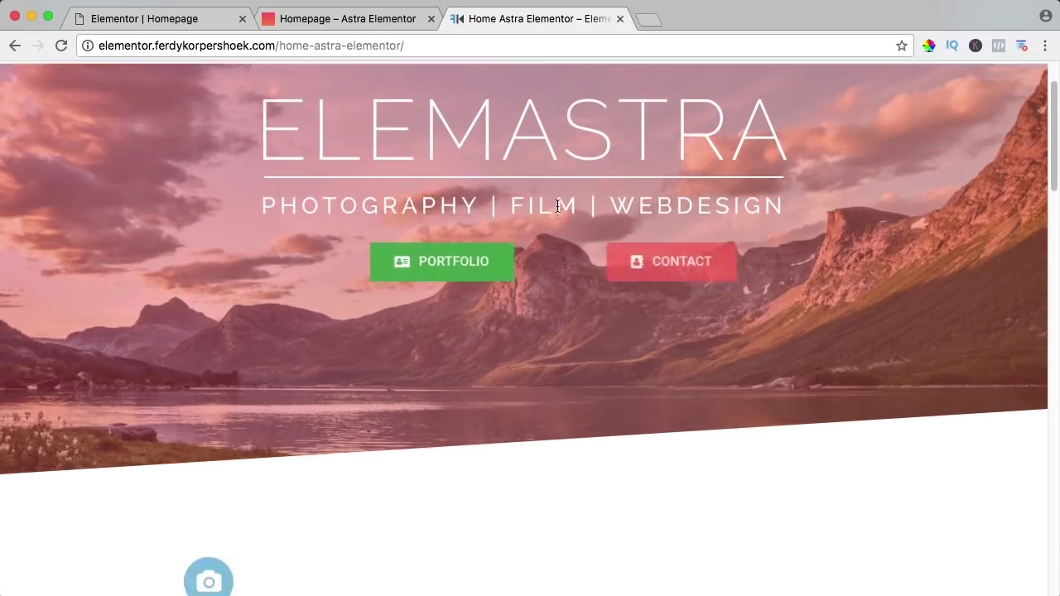
scroll(558, 214, "down", 10)
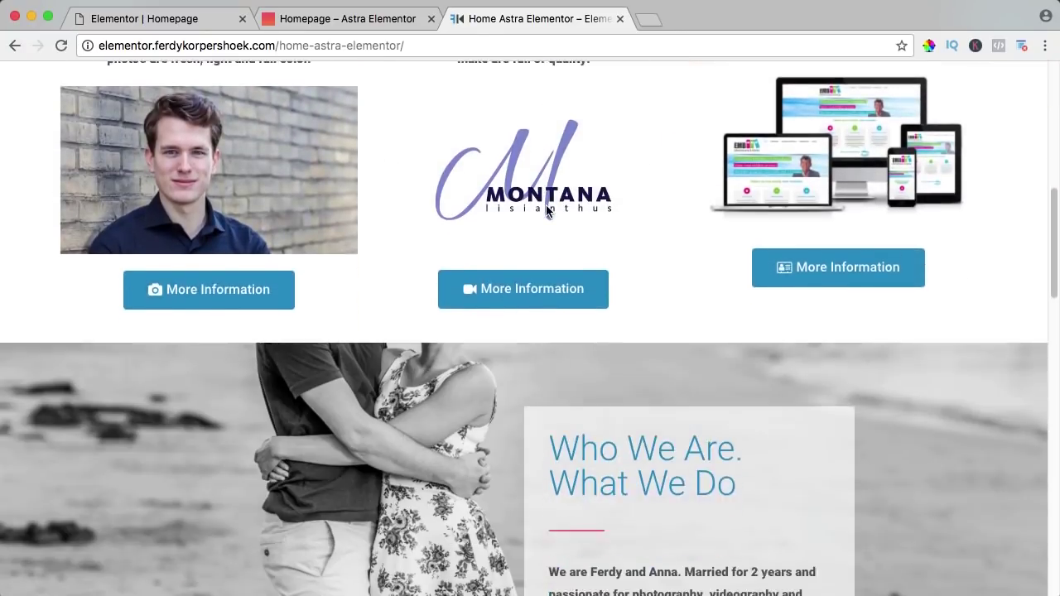
scroll(546, 211, "down", 12)
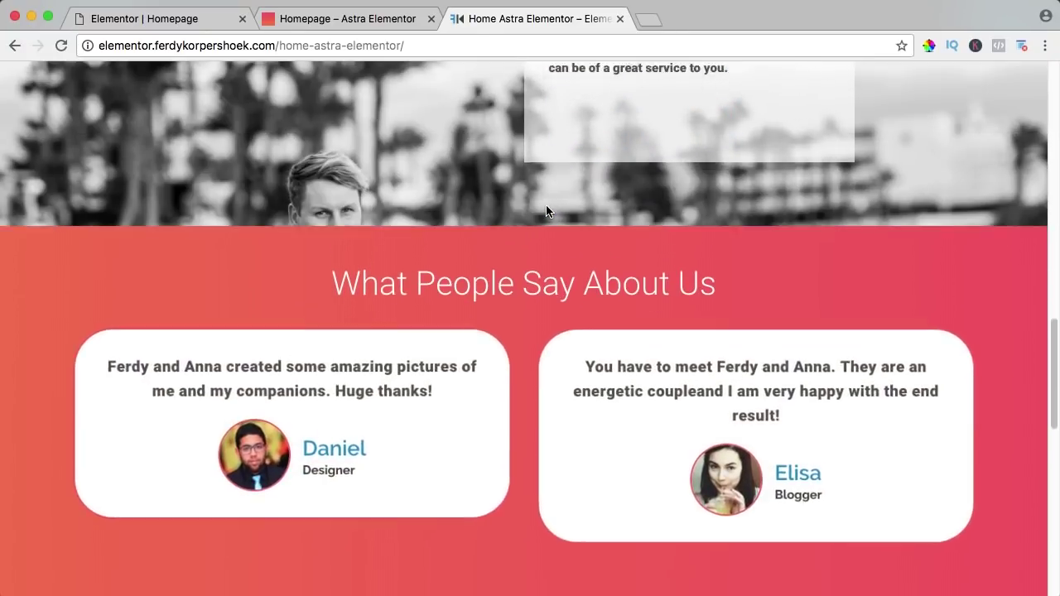
scroll(532, 212, "down", 10)
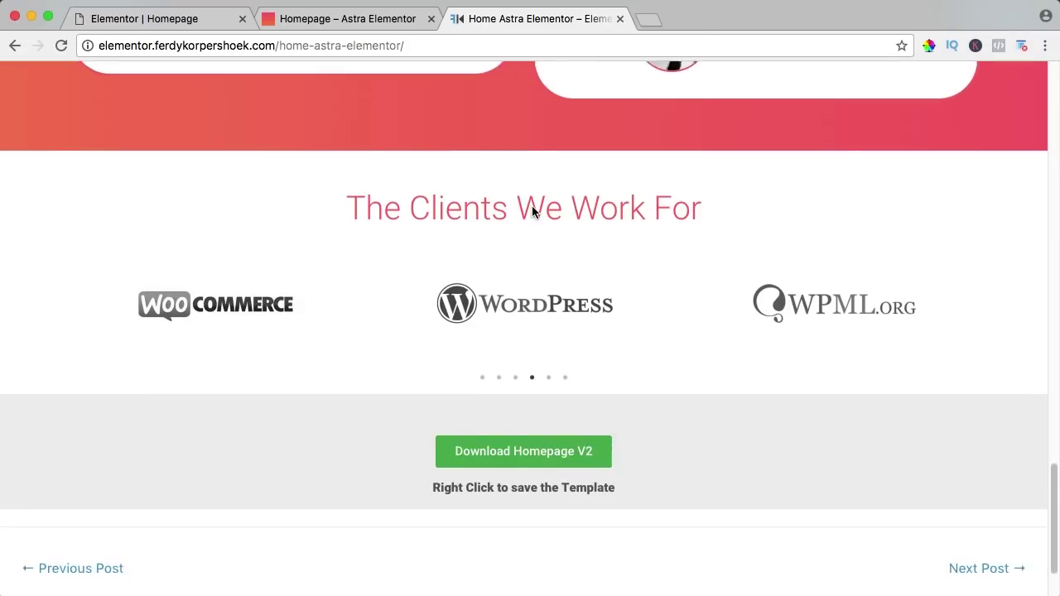
scroll(532, 206, "down", 1)
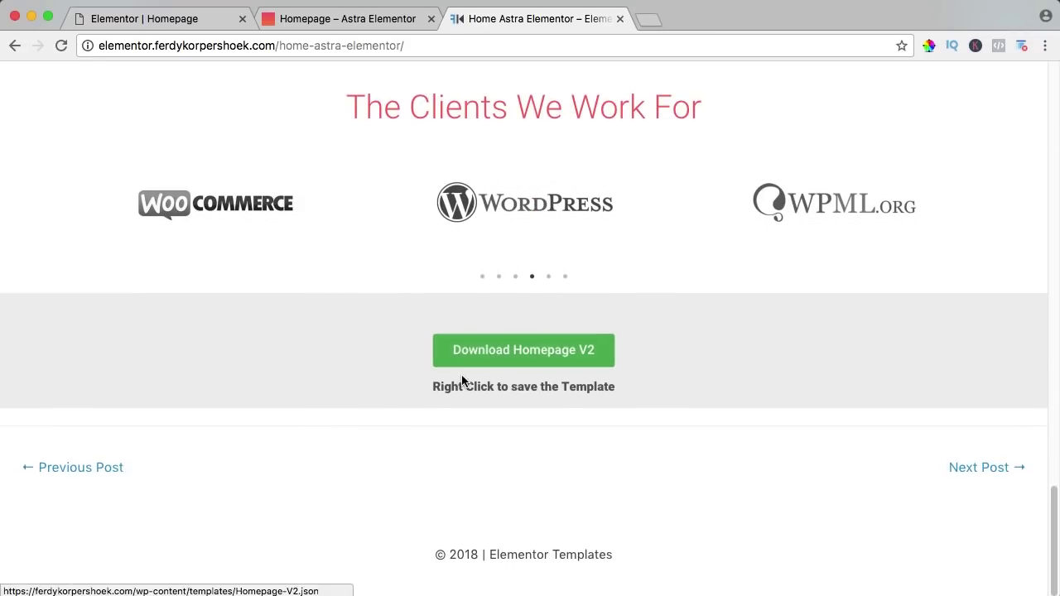
right_click(514, 349)
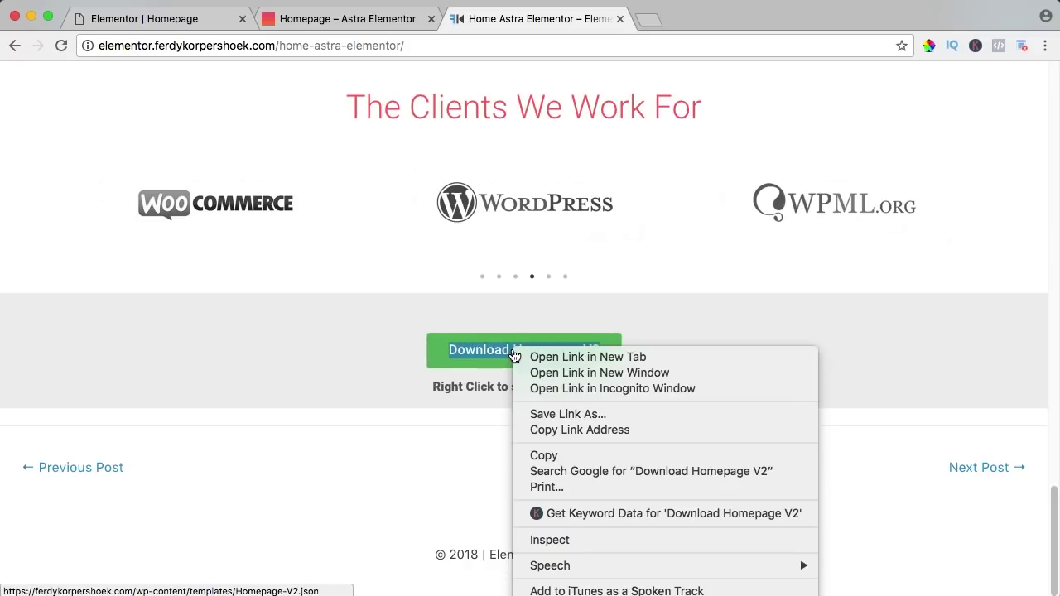
left_click(554, 416)
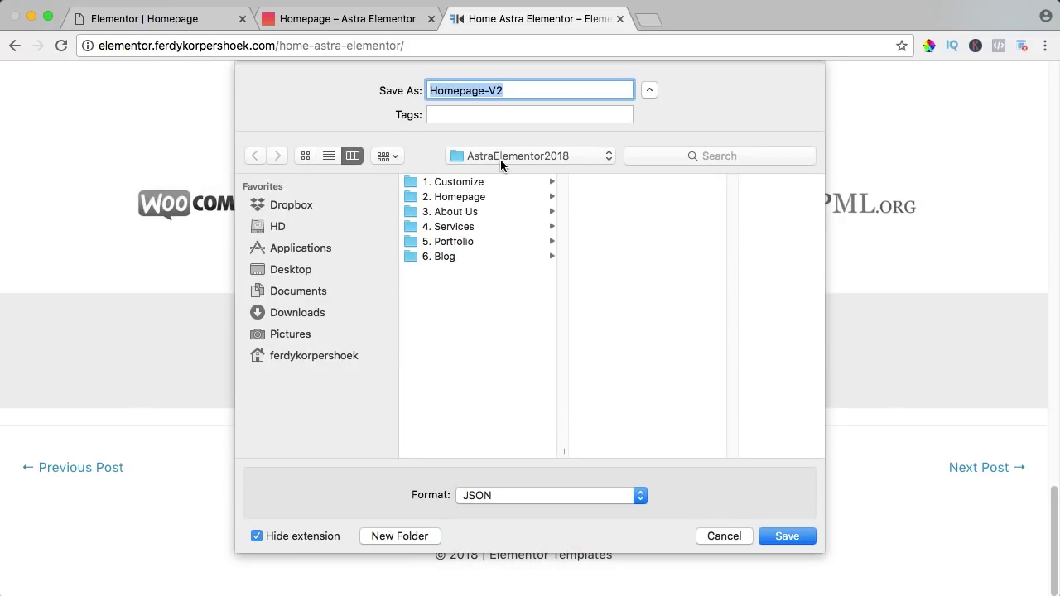
left_click(787, 536)
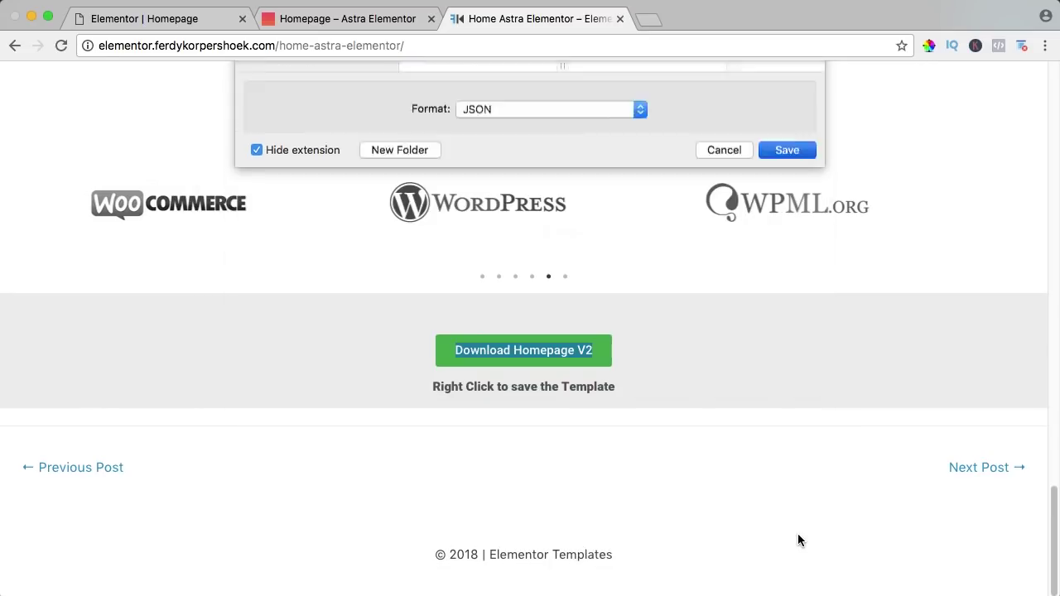
left_click(197, 30)
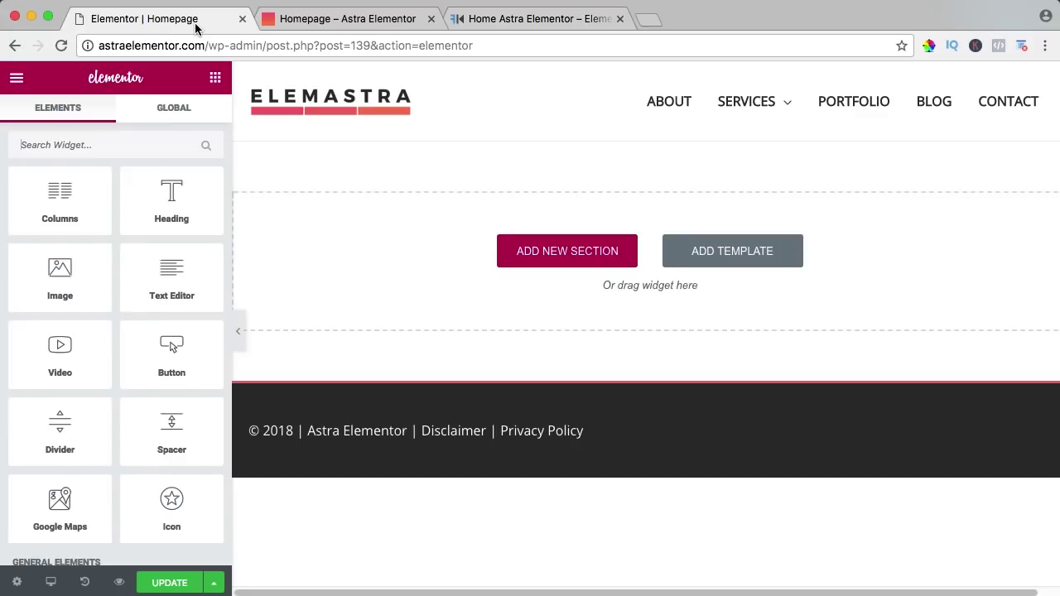
Step: Preview the Homepage – Law firm template, close the Library, and reopen it via Add Template
left_click(721, 249)
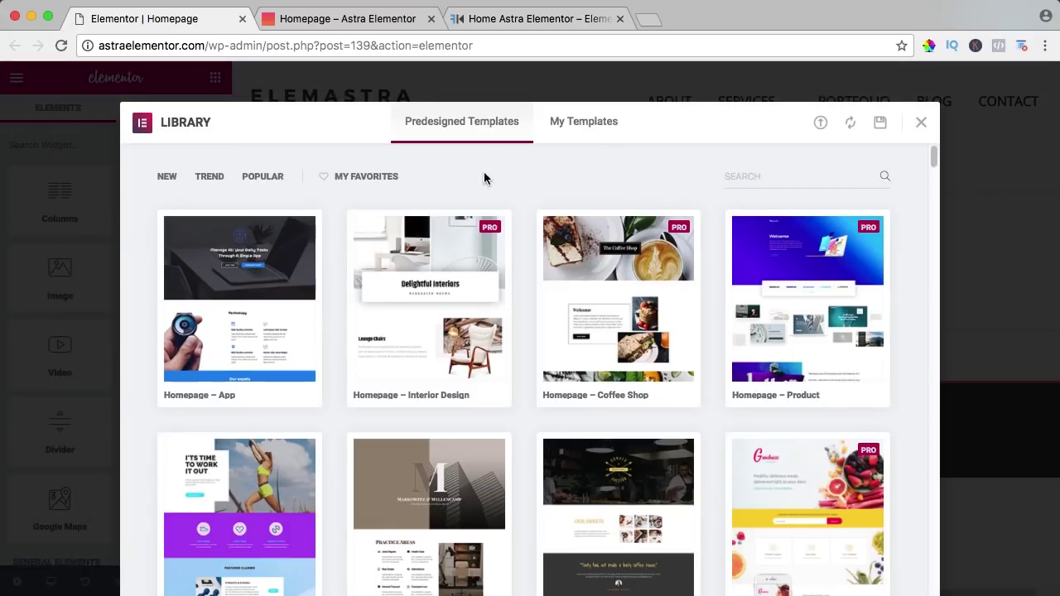
scroll(472, 255, "down", 5)
scroll(473, 255, "up", 2)
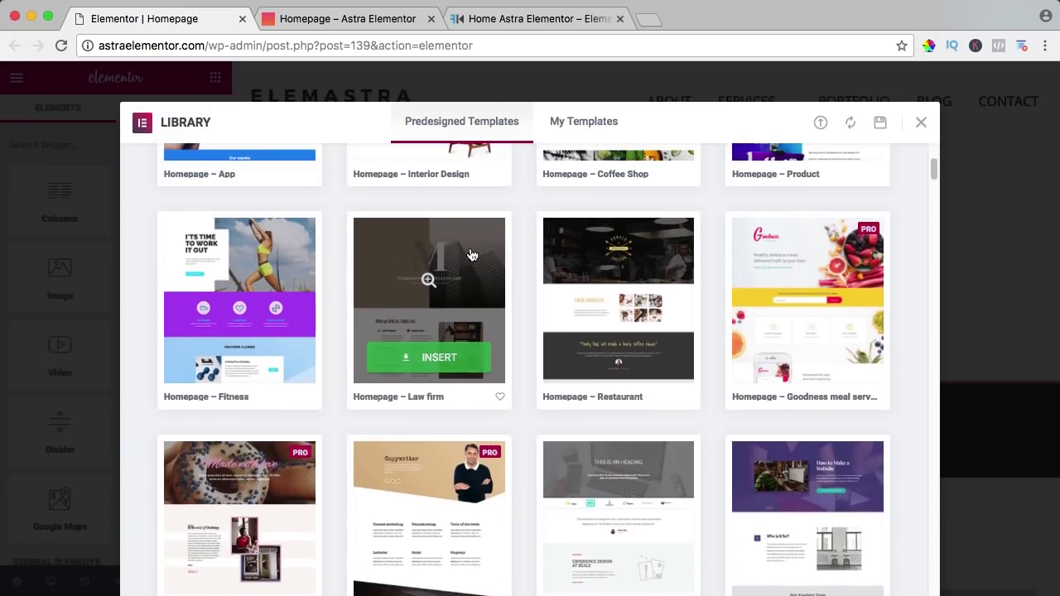
left_click(430, 278)
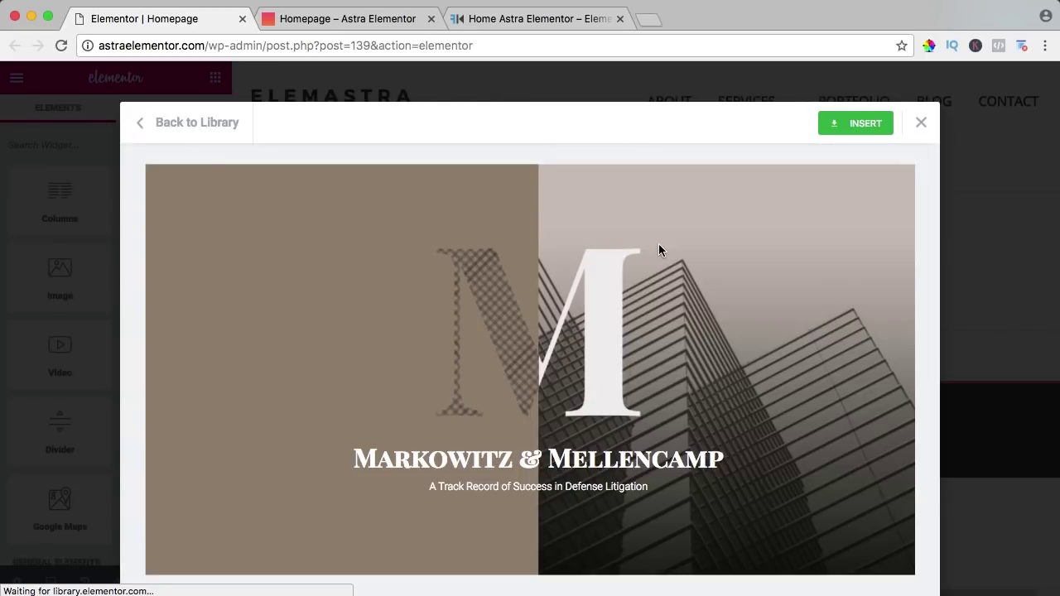
scroll(664, 249, "down", 8)
scroll(664, 245, "down", 5)
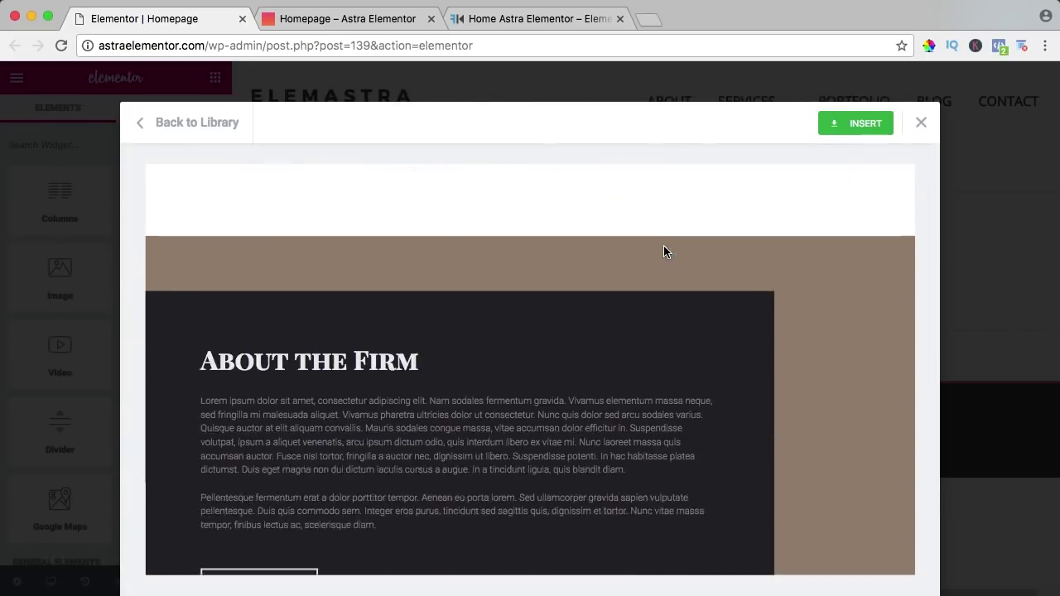
scroll(737, 265, "down", 5)
scroll(737, 265, "up", 5)
scroll(741, 271, "up", 5)
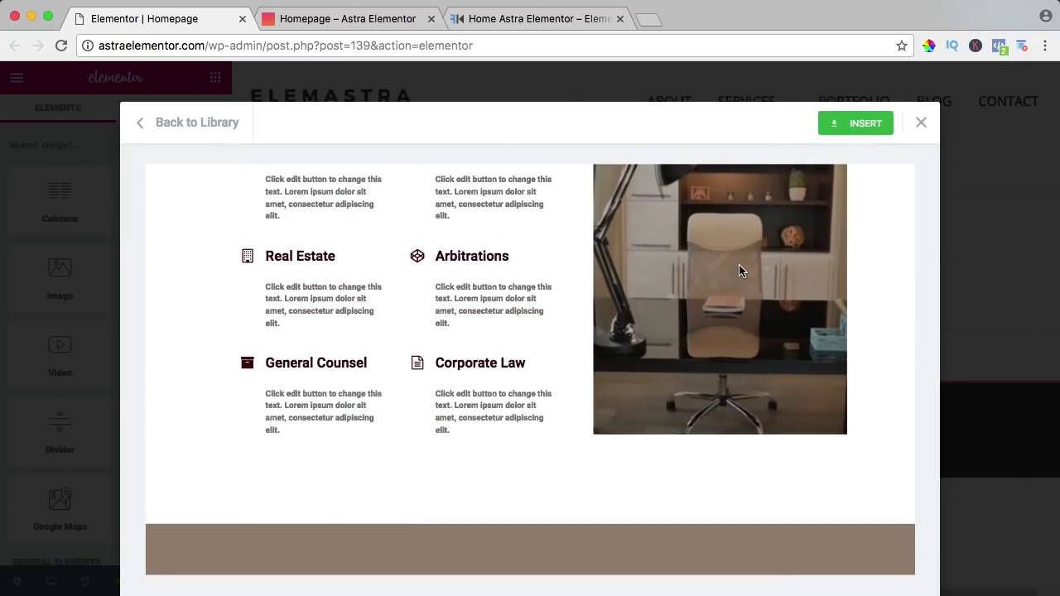
left_click(920, 126)
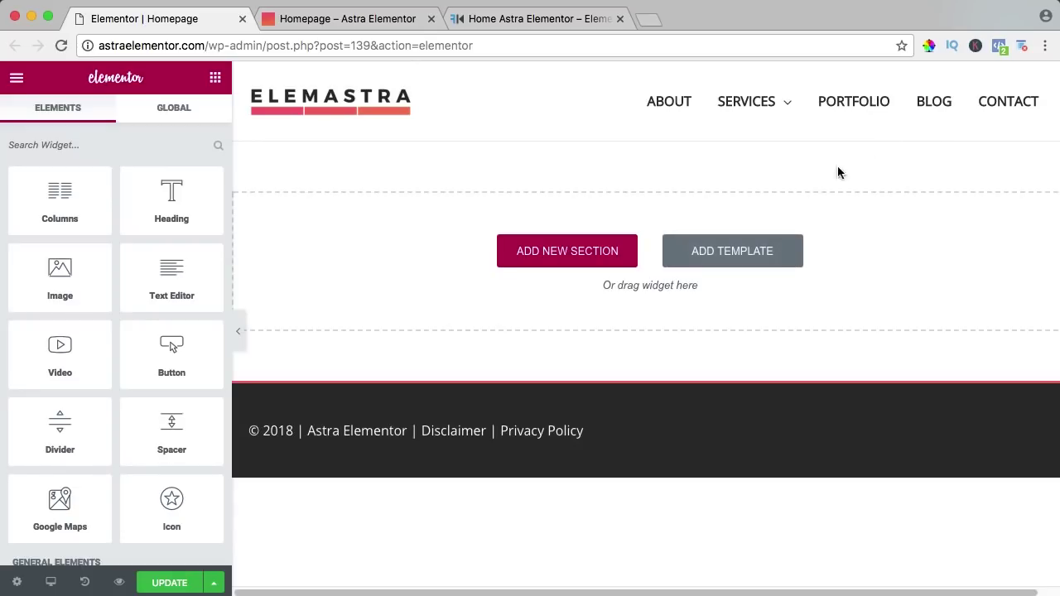
left_click(732, 251)
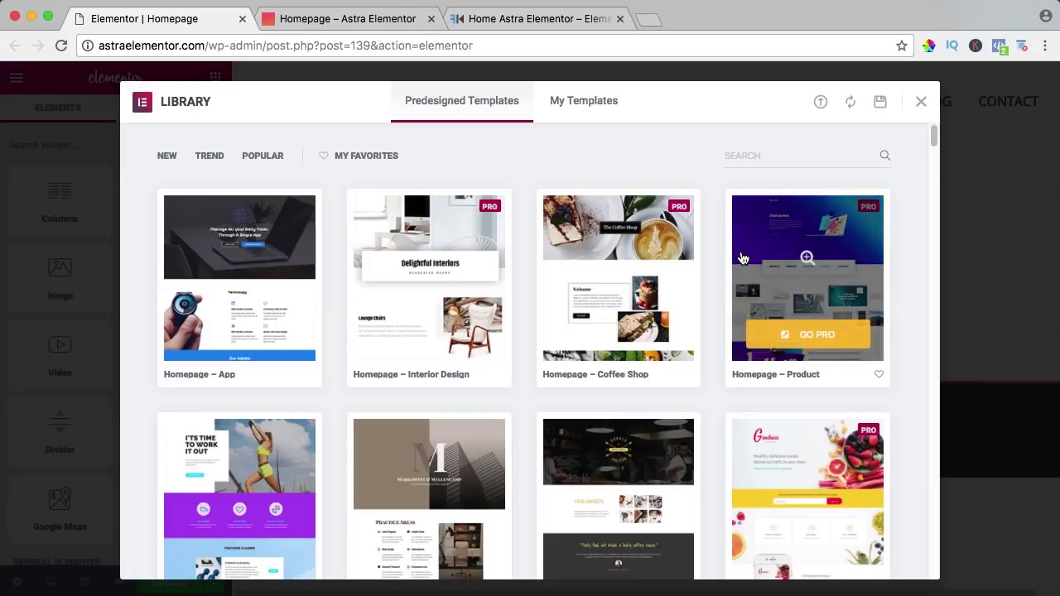
Step: Import Homepage-V2.json from Desktop > AstraElementor2018 into My Templates
left_click(590, 107)
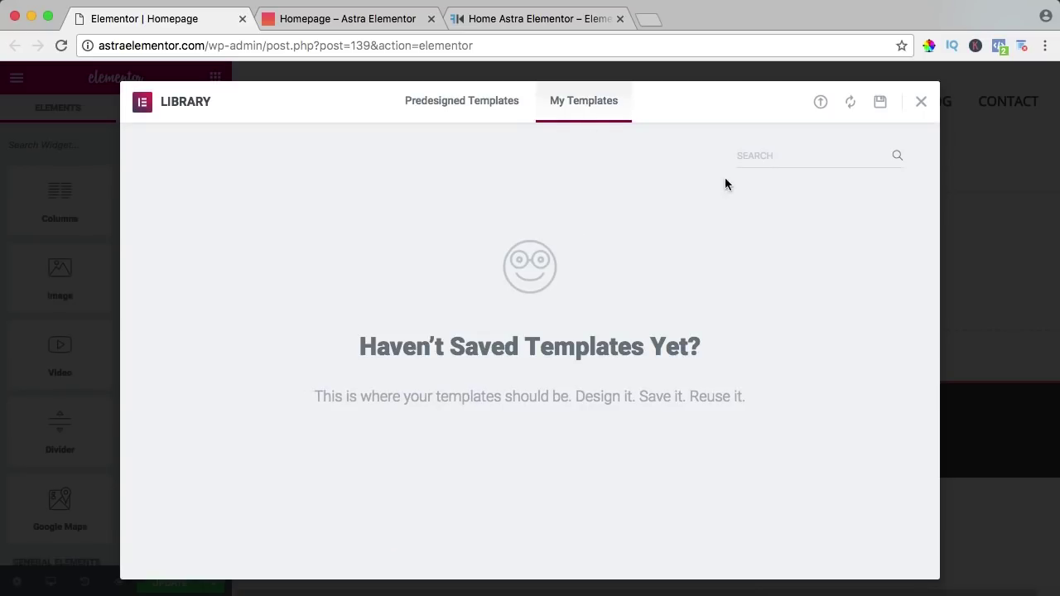
left_click(821, 103)
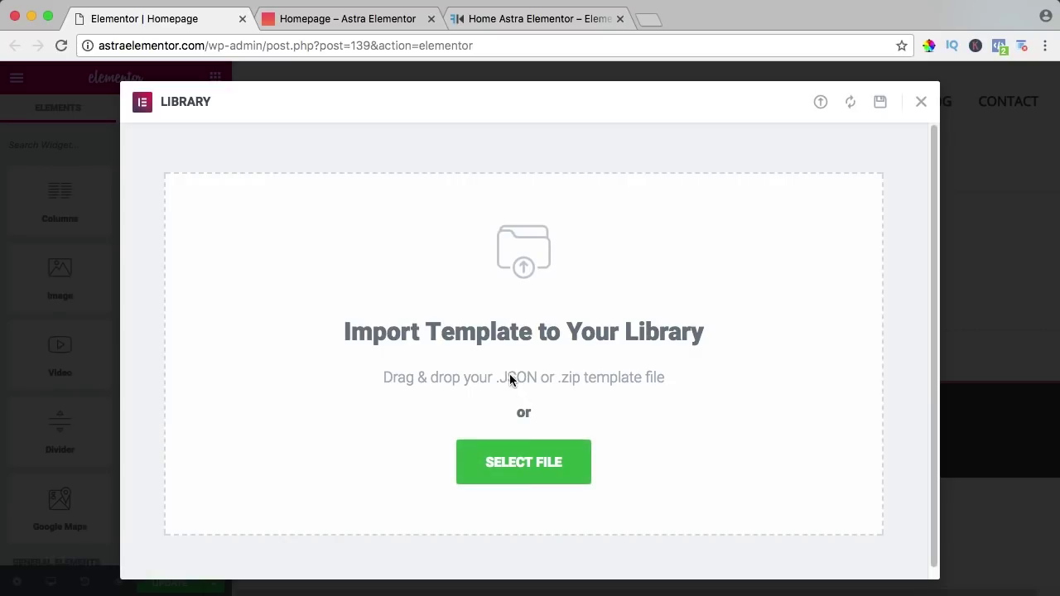
left_click(525, 464)
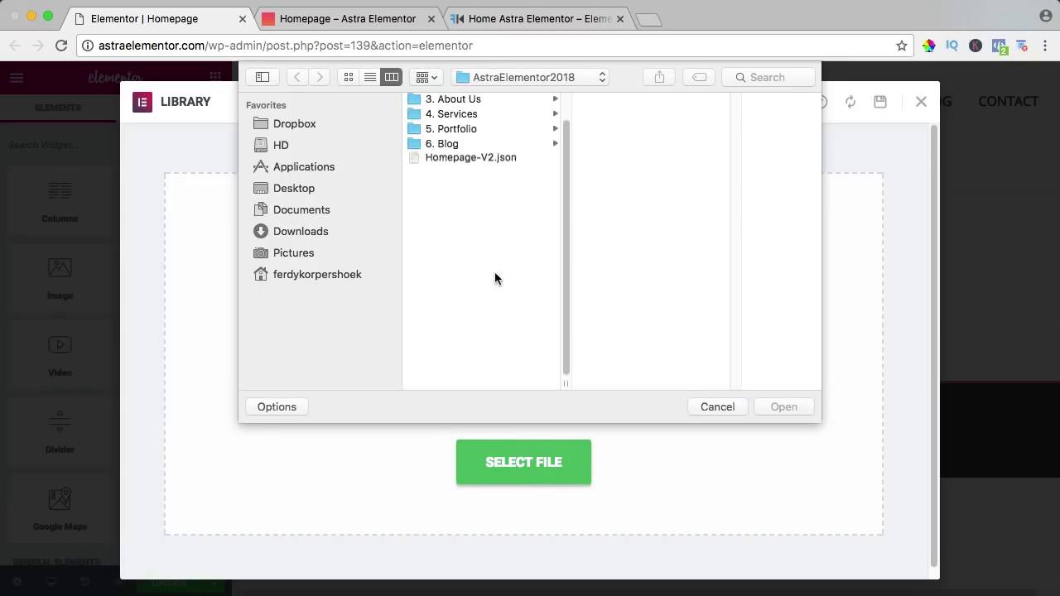
left_click(307, 189)
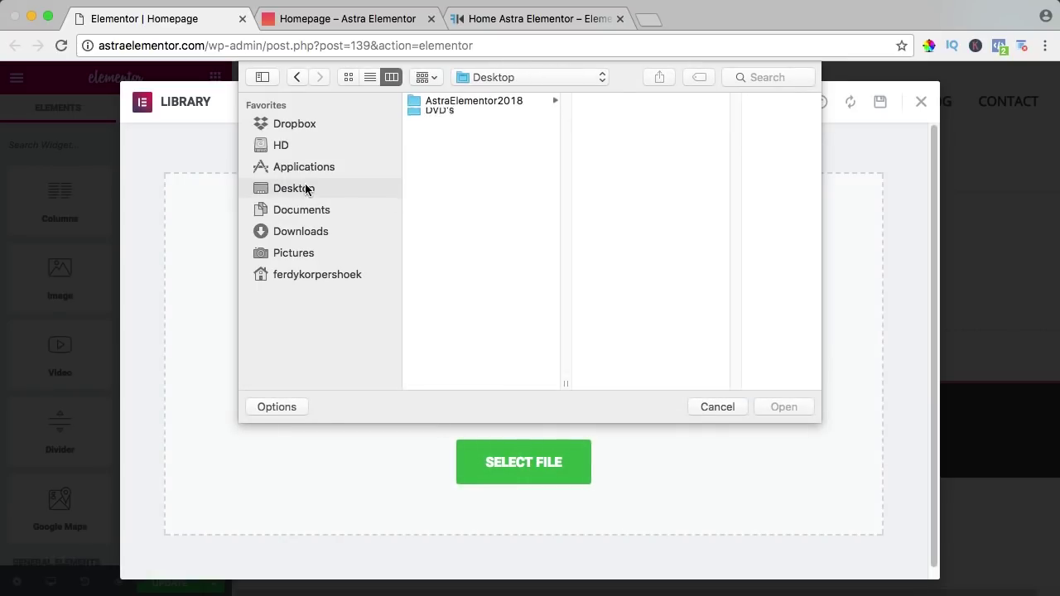
left_click(479, 102)
left_click(625, 192)
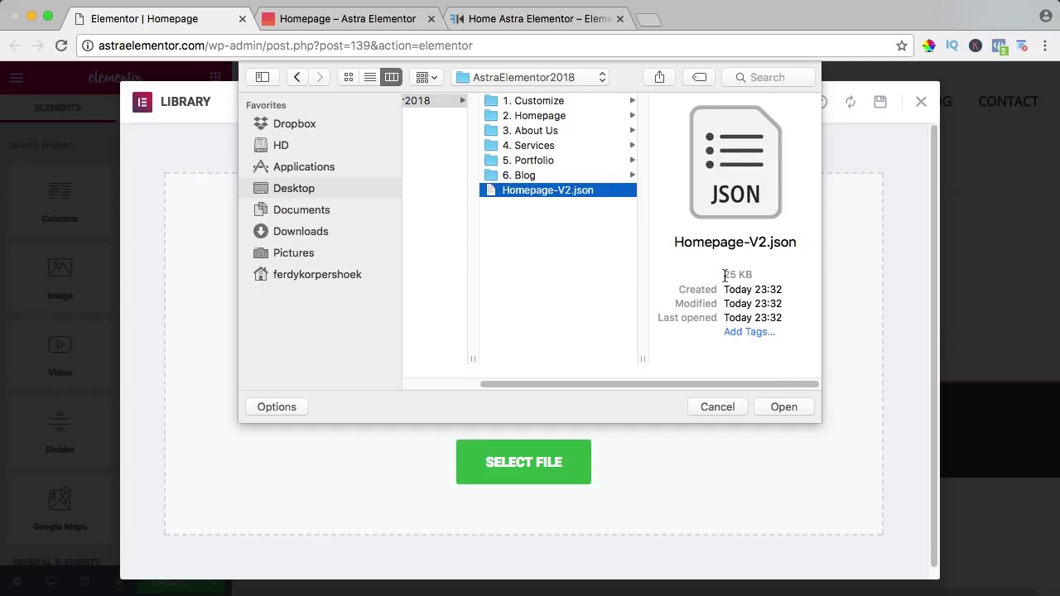
left_click(784, 406)
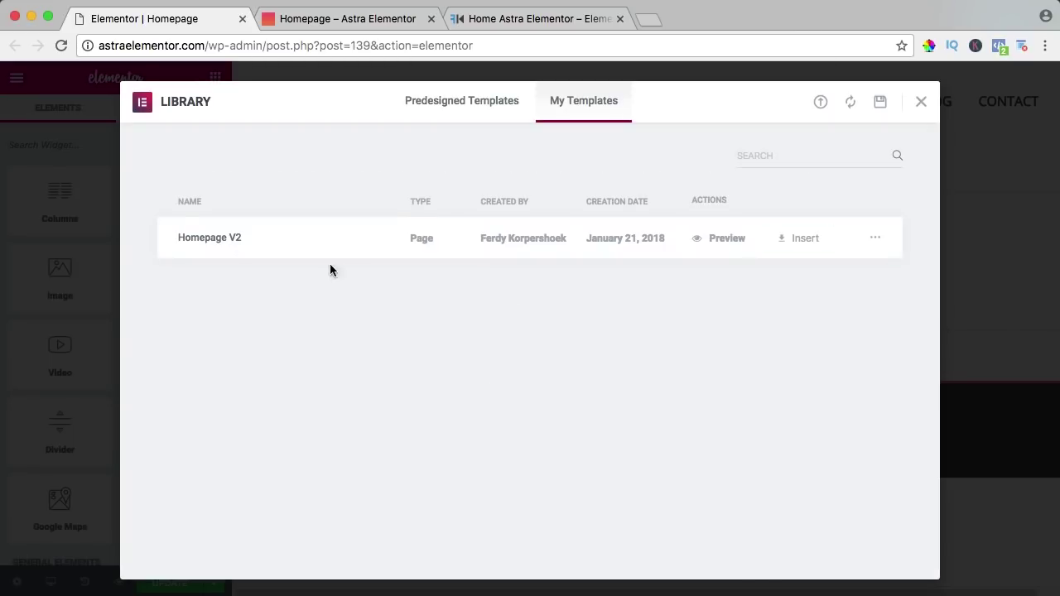
Step: Insert the Homepage V2 template into the page and scroll through the result
left_click(803, 239)
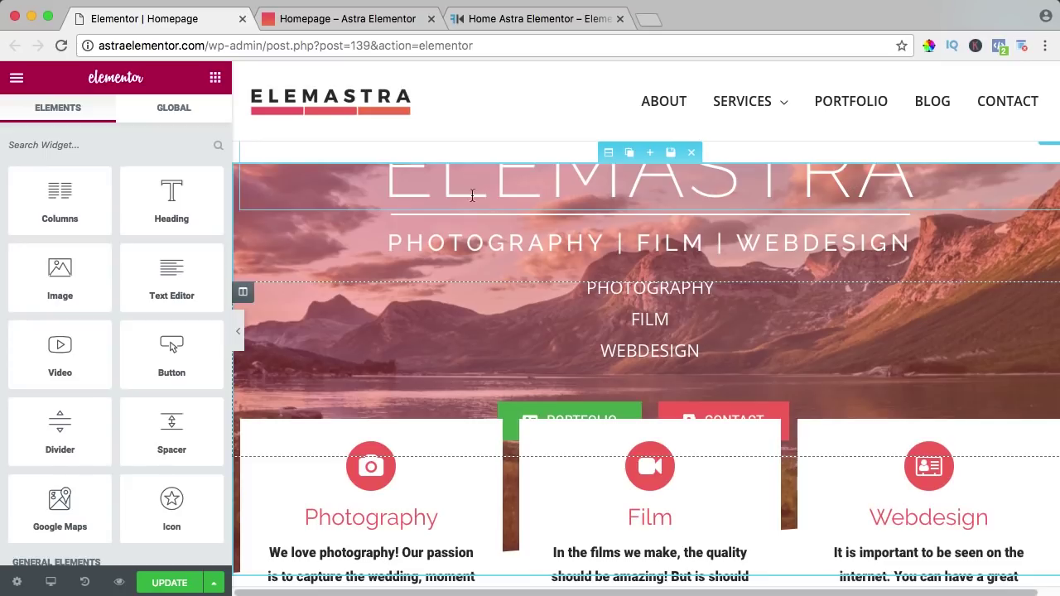
scroll(627, 236, "down", 7)
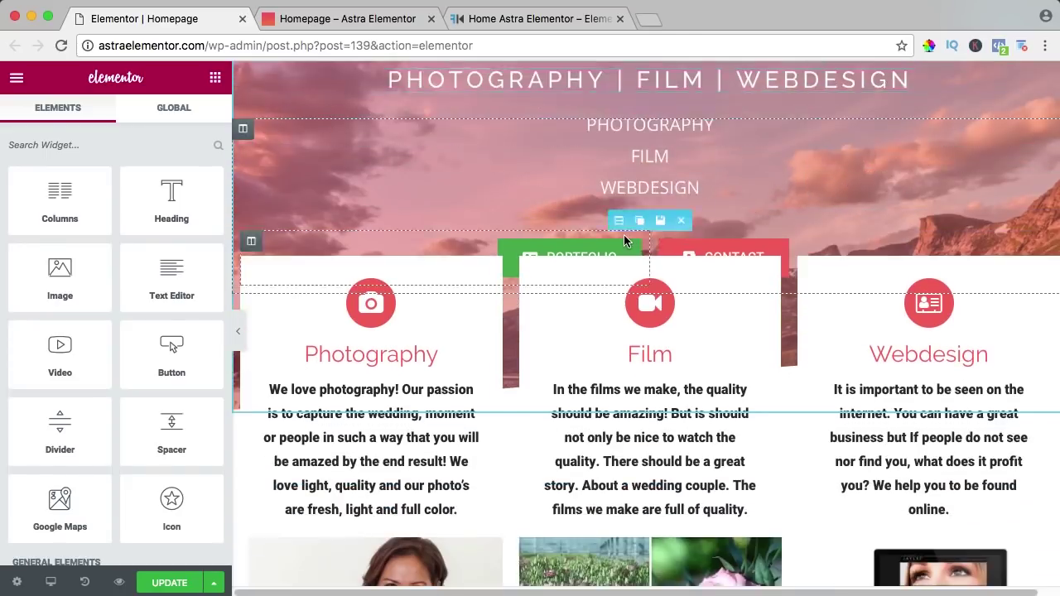
scroll(605, 244, "up", 4)
scroll(603, 243, "up", 1)
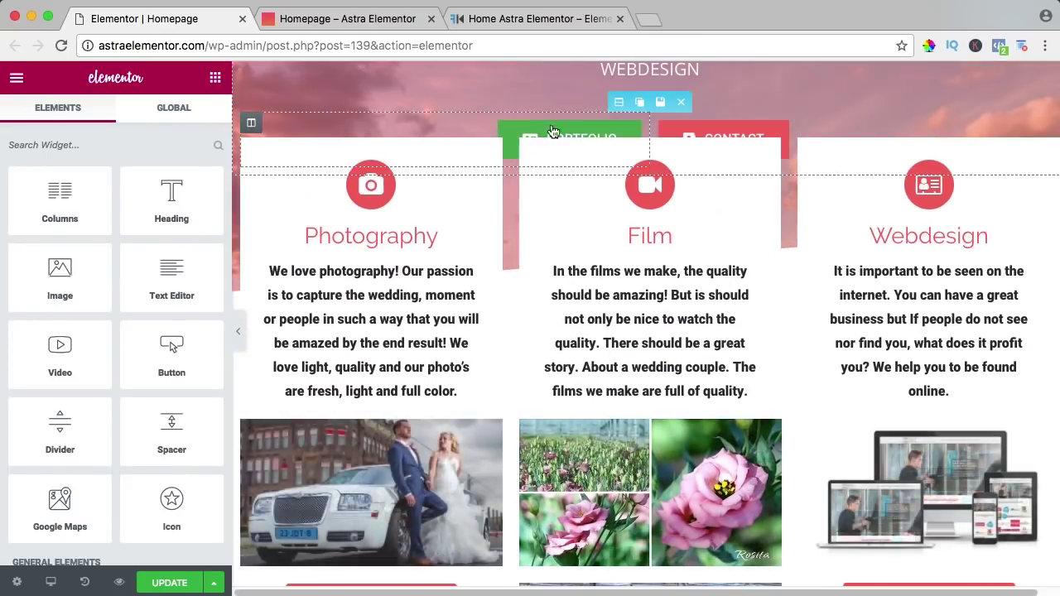
scroll(523, 237, "down", 8)
scroll(524, 237, "down", 10)
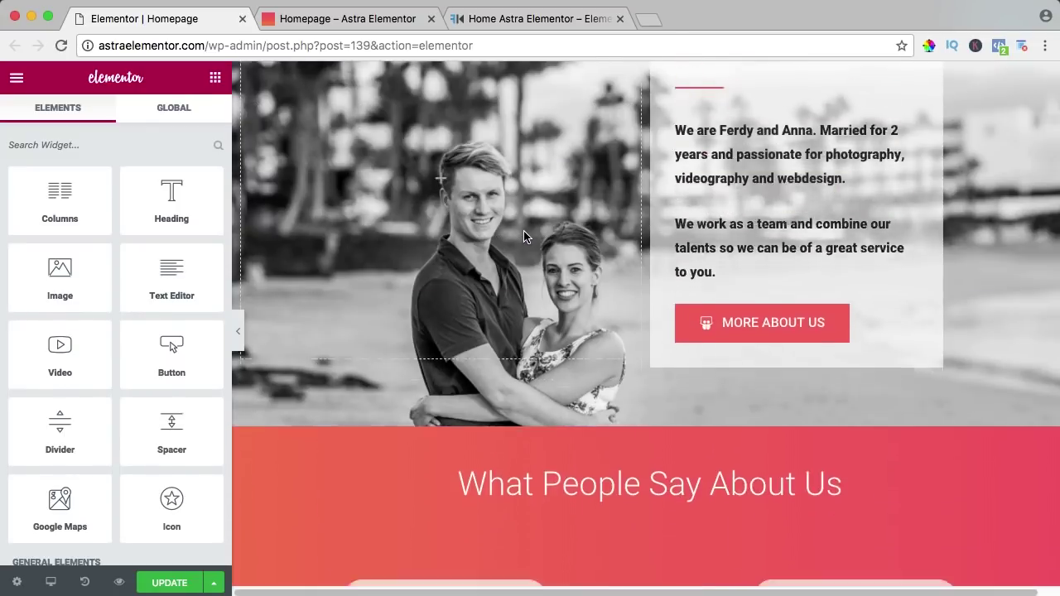
Step: Save the page with UPDATE and view the live Homepage – Astra Elementor tab
scroll(523, 237, "up", 1)
scroll(523, 237, "up", 12)
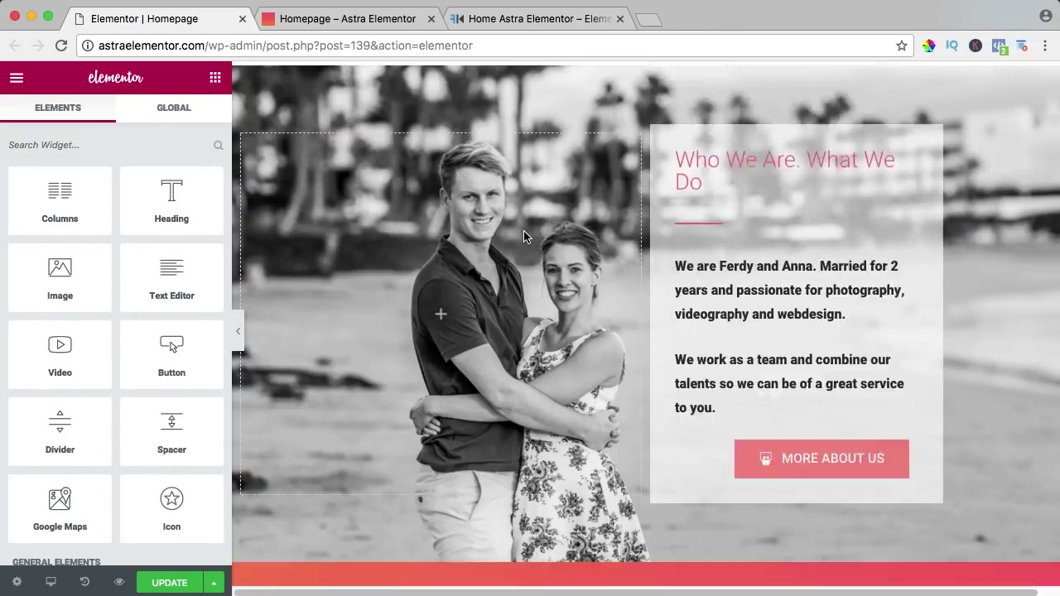
scroll(524, 237, "up", 1)
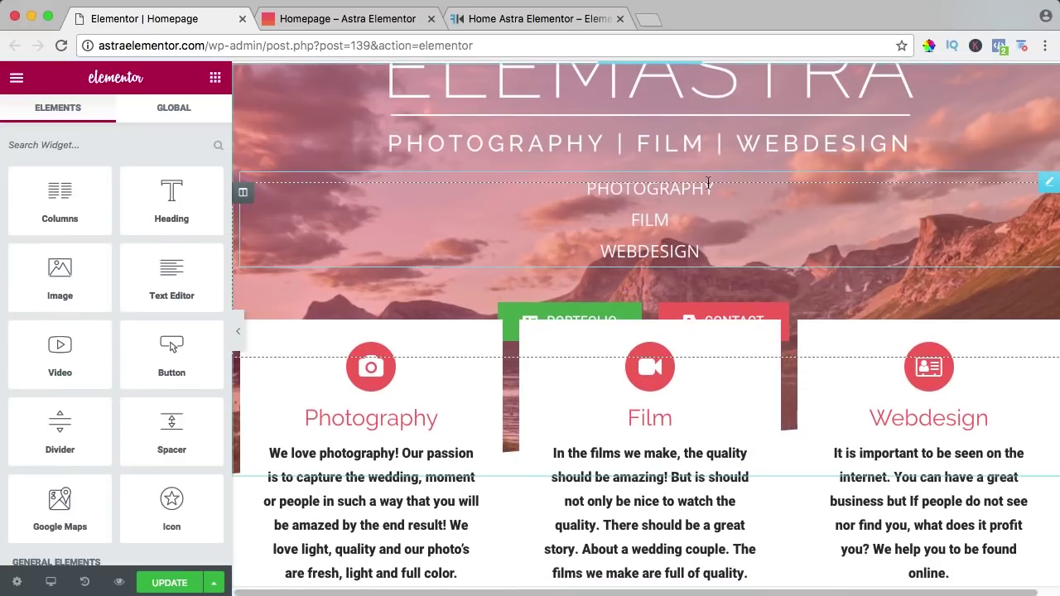
scroll(594, 192, "up", 2)
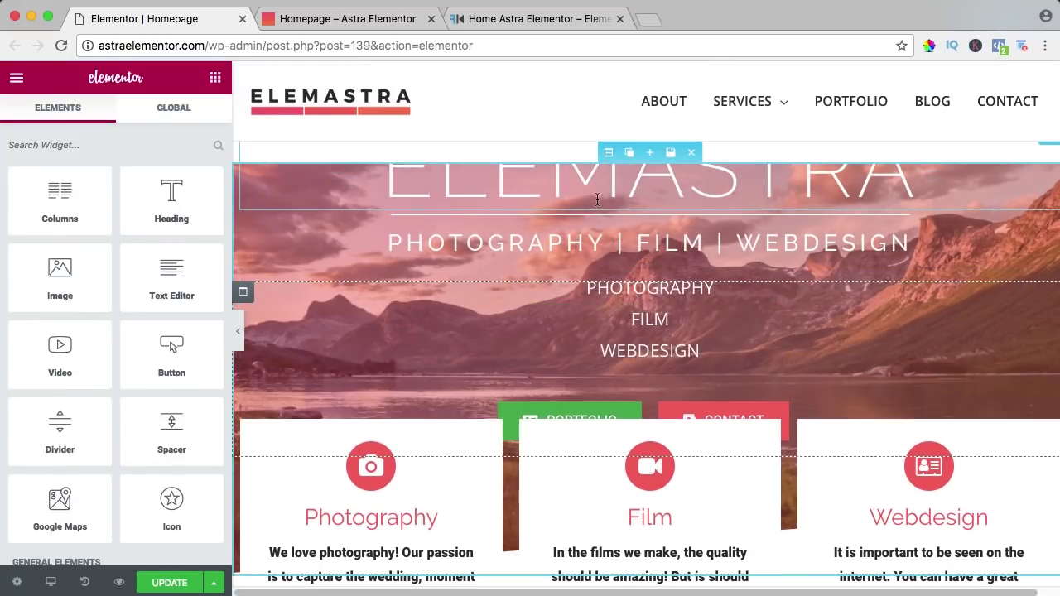
scroll(332, 349, "down", 3)
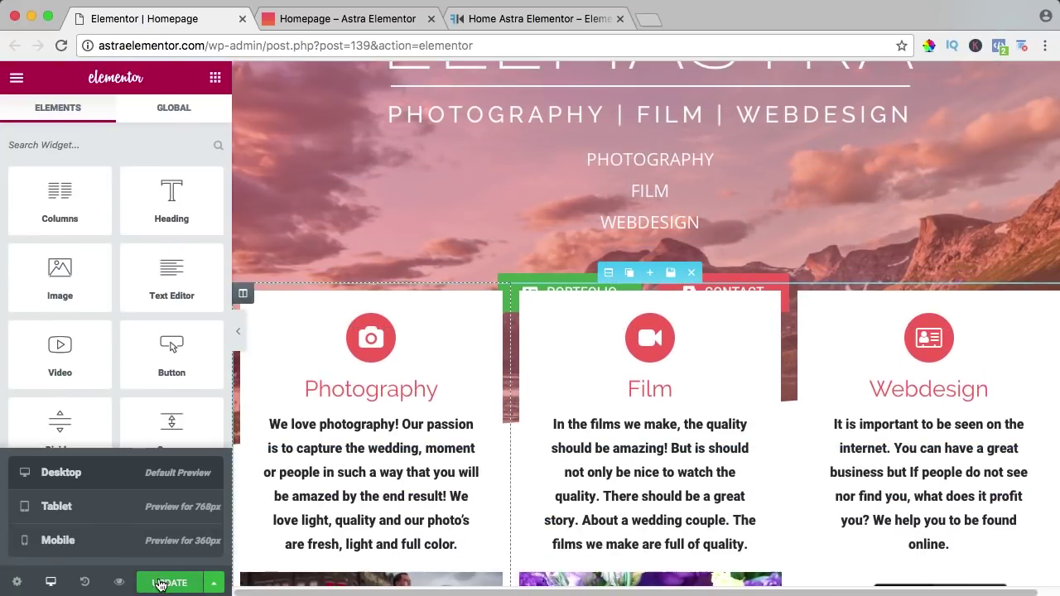
left_click(160, 583)
left_click(356, 27)
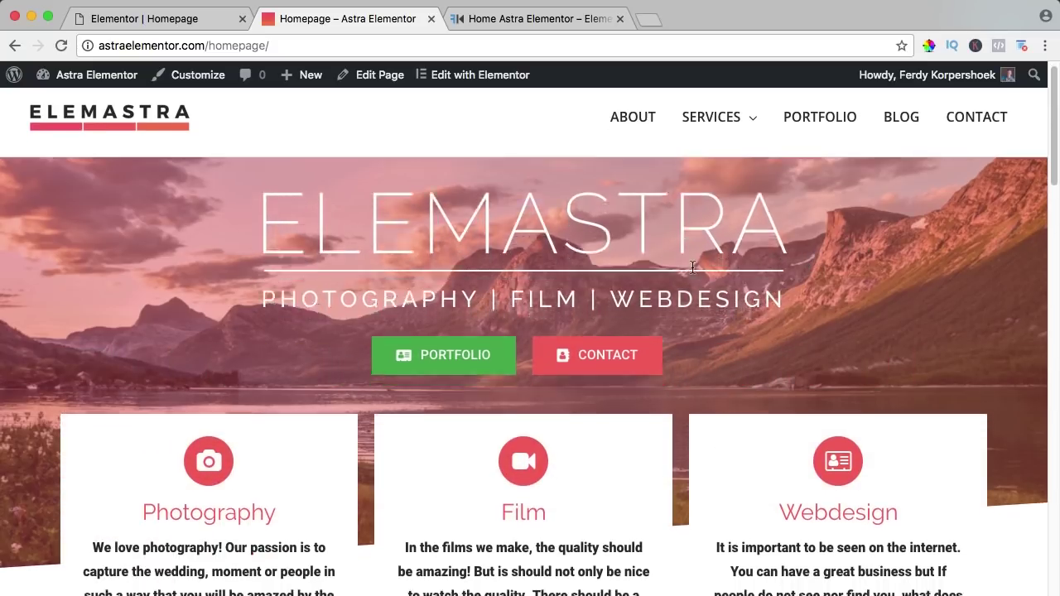
scroll(672, 263, "down", 6)
scroll(670, 265, "down", 10)
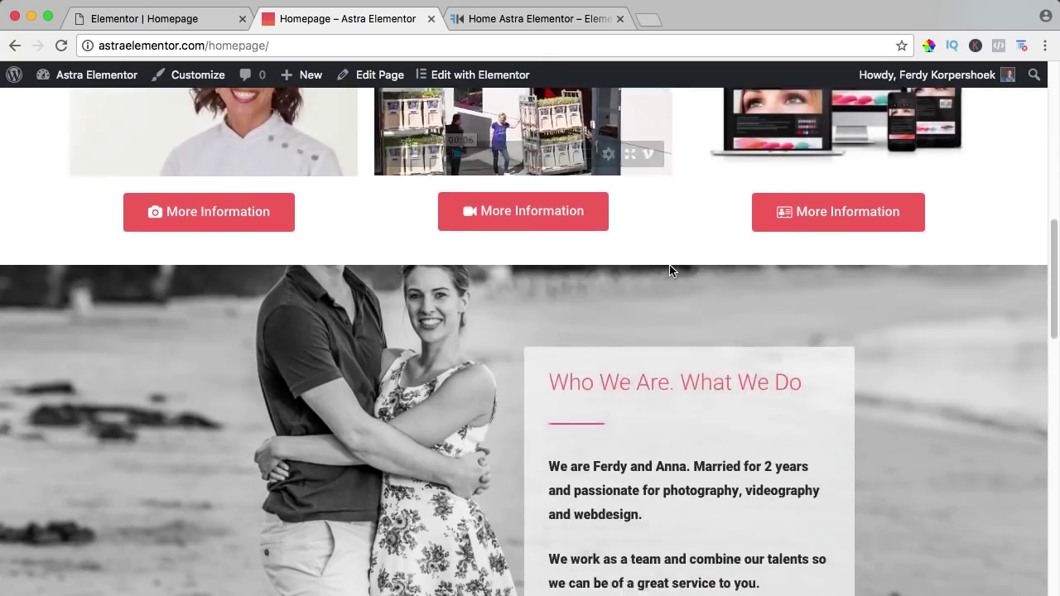
scroll(670, 265, "down", 6)
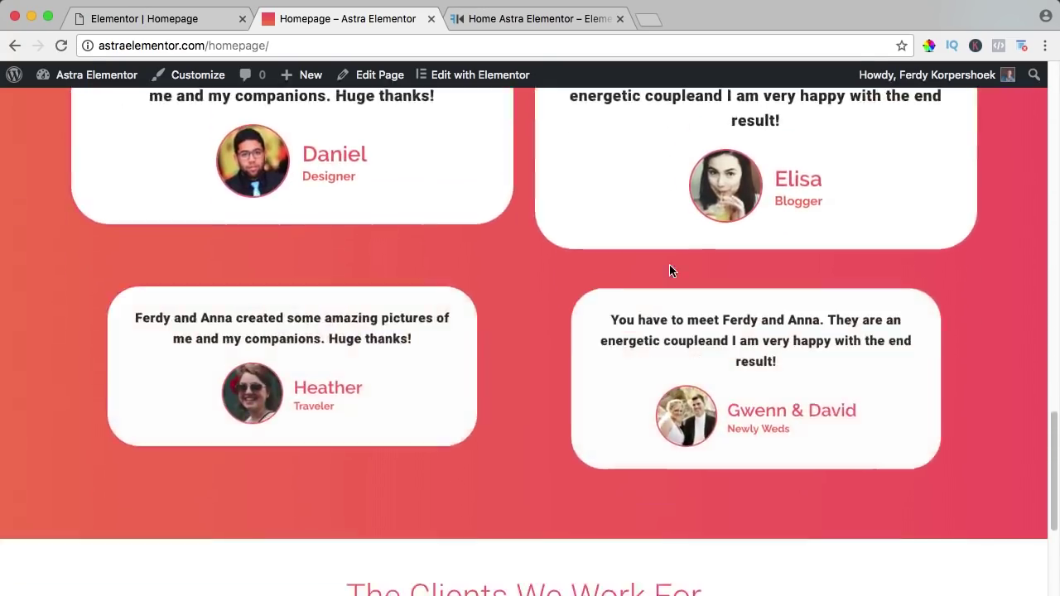
scroll(671, 266, "up", 20)
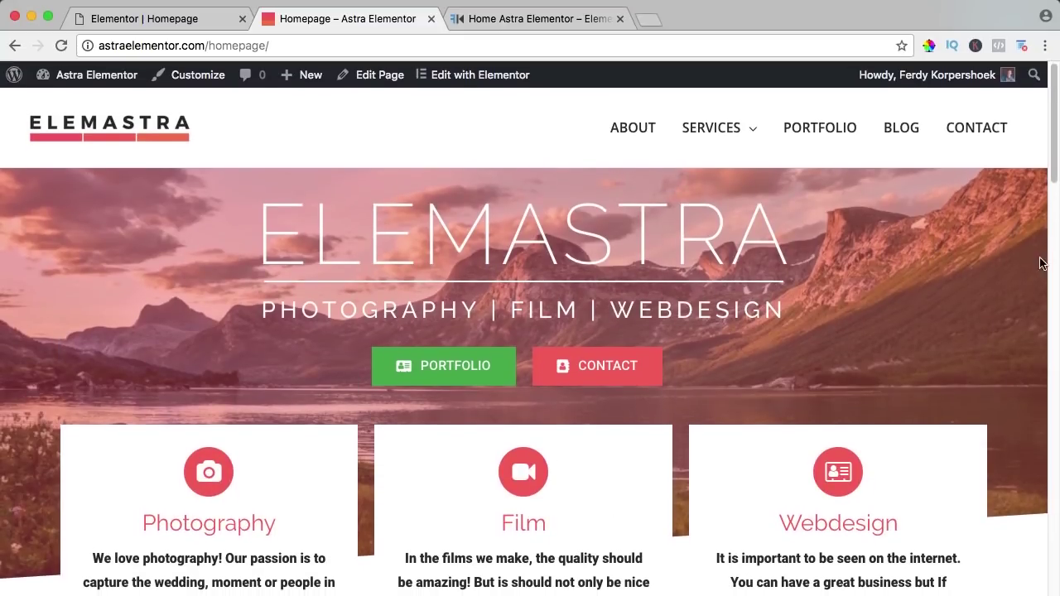
left_click_drag(1057, 258, 719, 256)
left_click(654, 143)
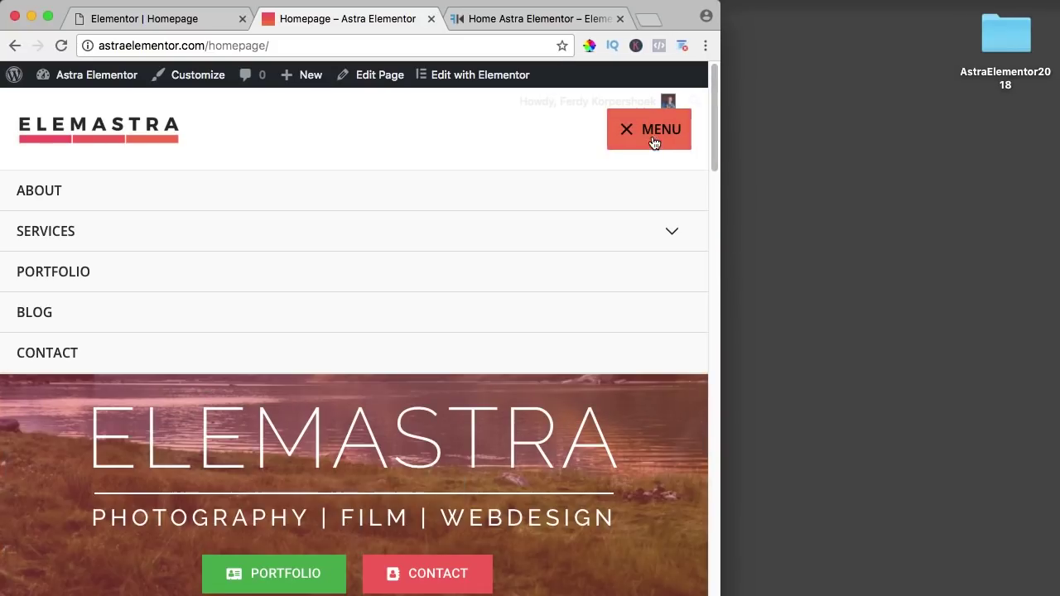
left_click(632, 141)
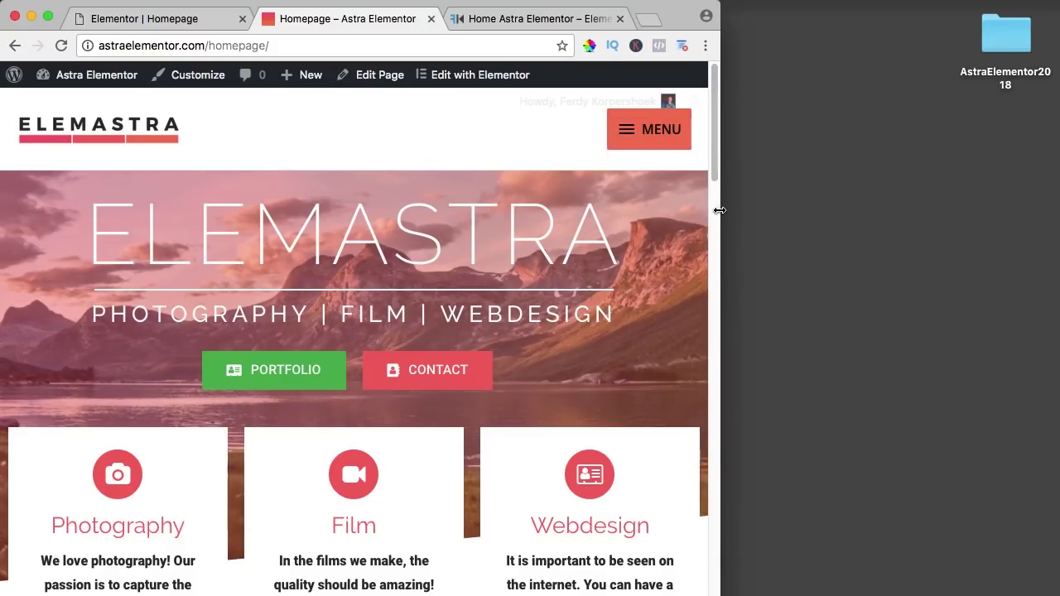
left_click_drag(718, 213, 631, 213)
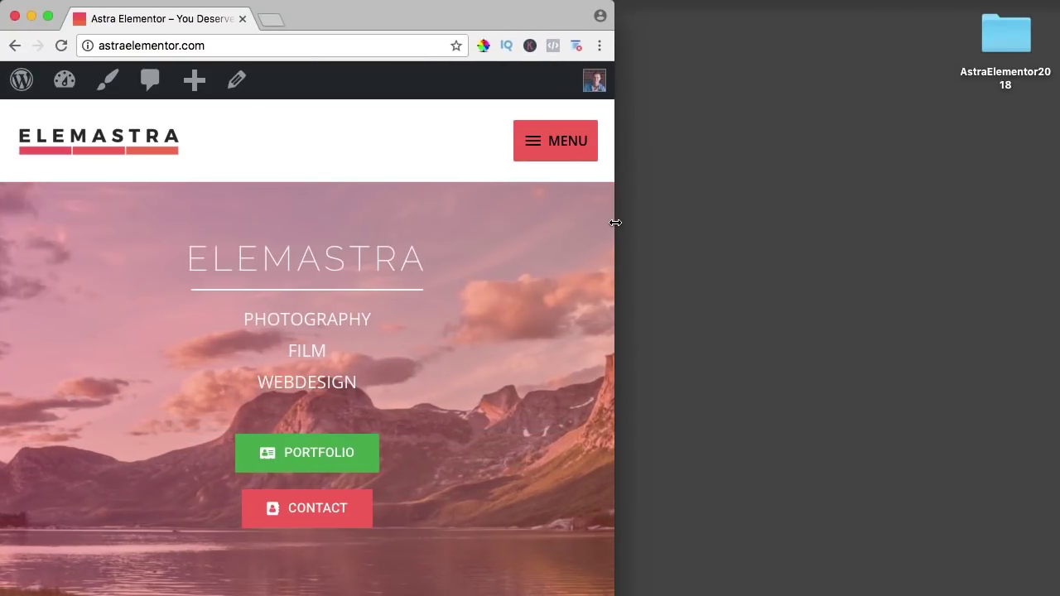
left_click_drag(616, 220, 384, 224)
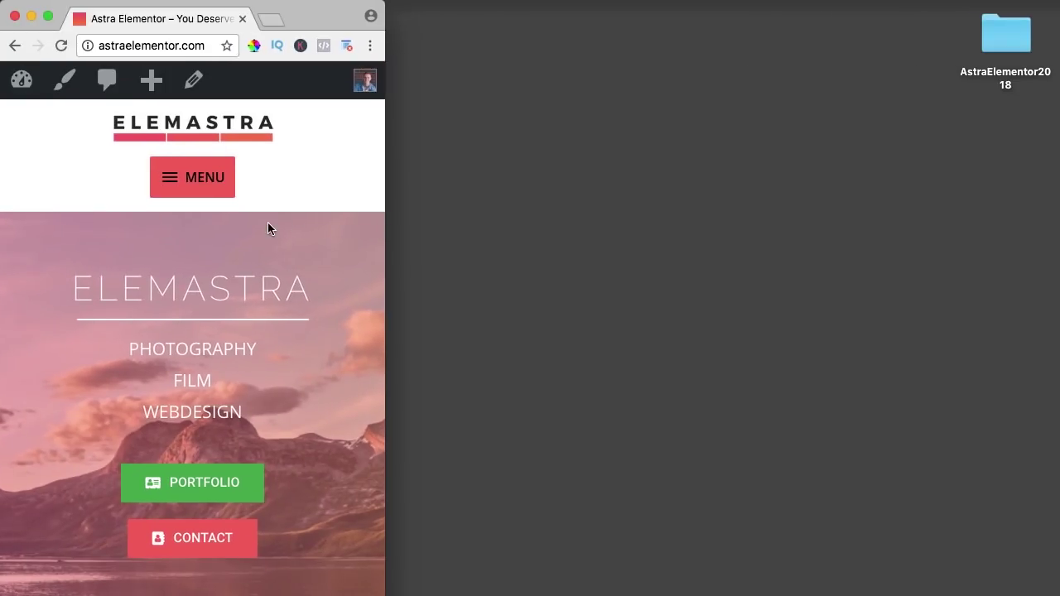
scroll(267, 222, "down", 5)
scroll(301, 219, "up", 3)
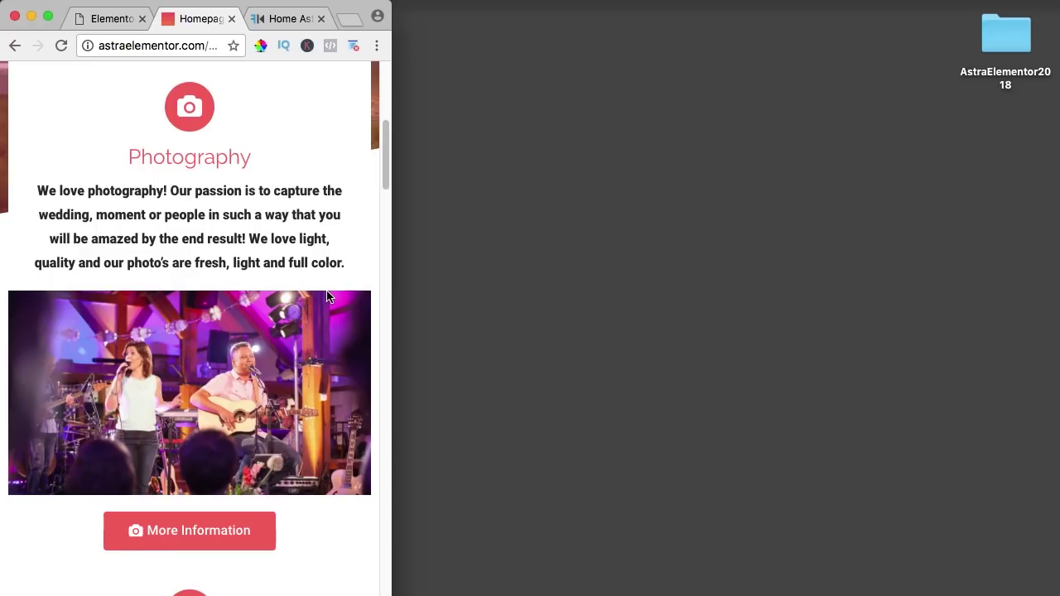
scroll(327, 297, "down", 10)
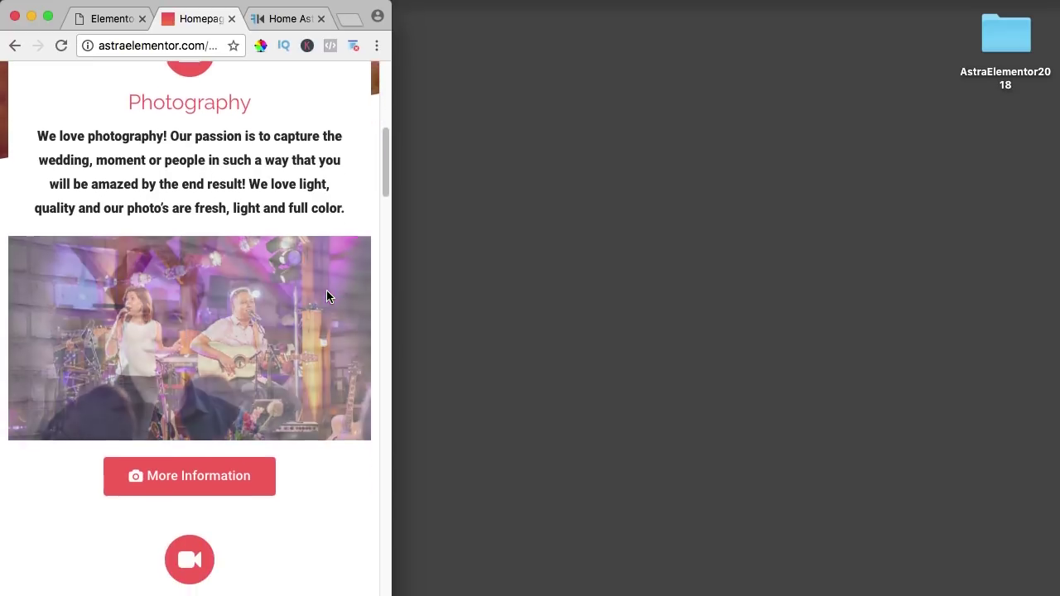
scroll(327, 297, "down", 9)
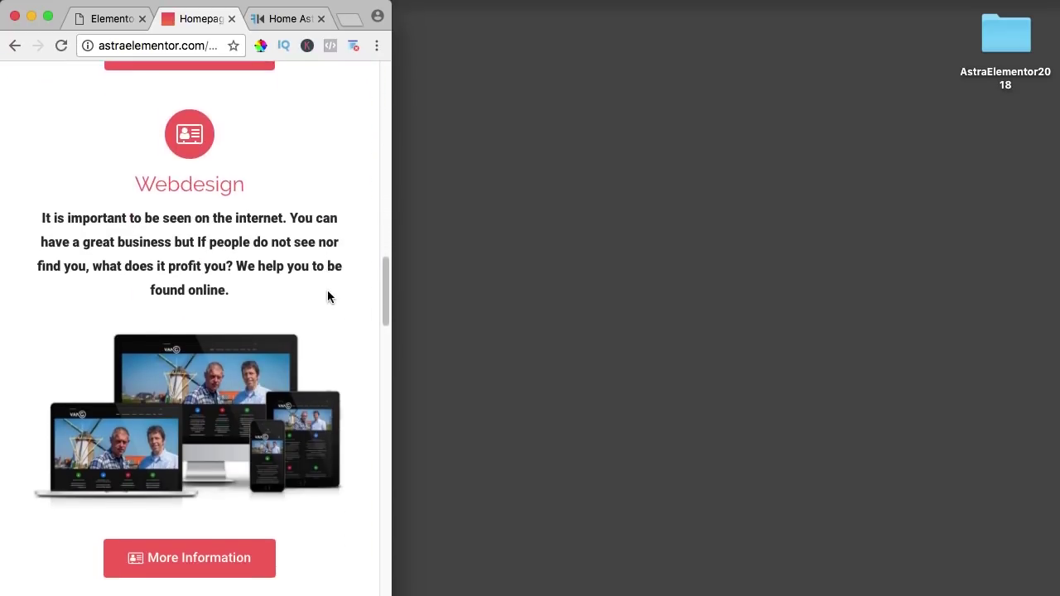
scroll(327, 296, "down", 10)
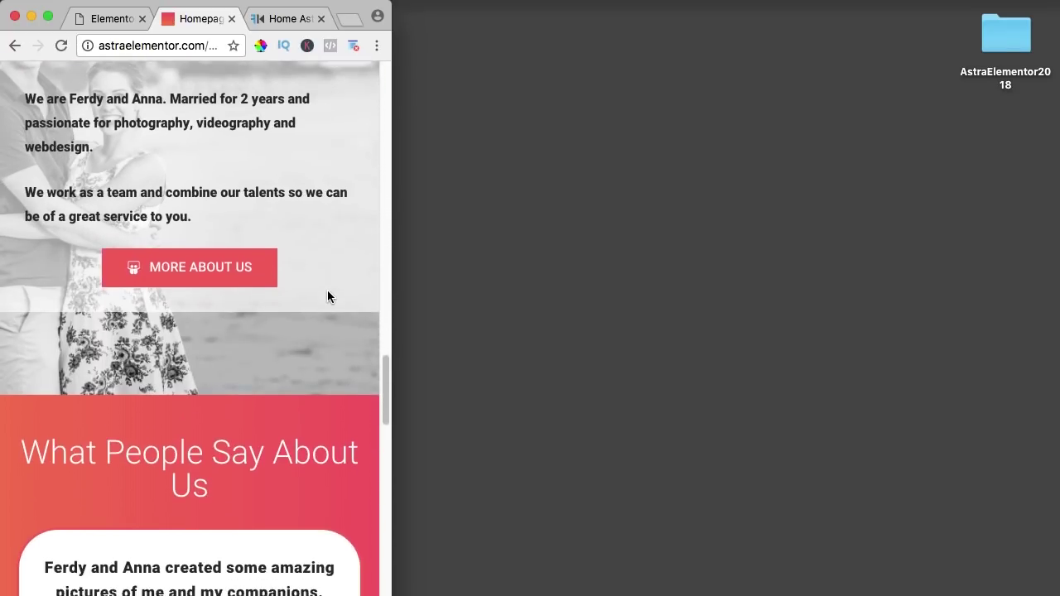
scroll(328, 297, "down", 10)
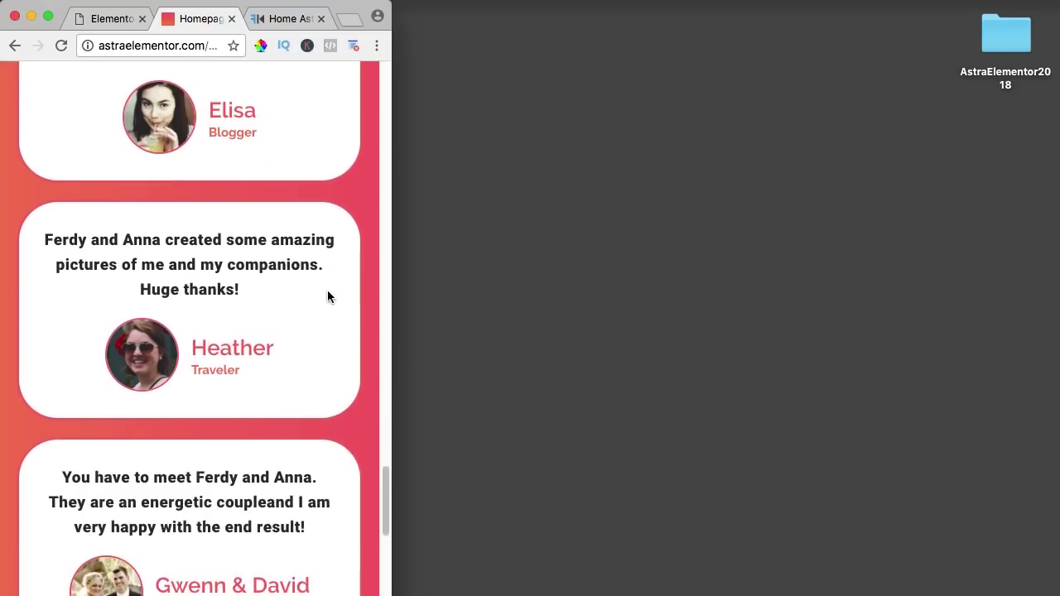
scroll(327, 292, "up", 20)
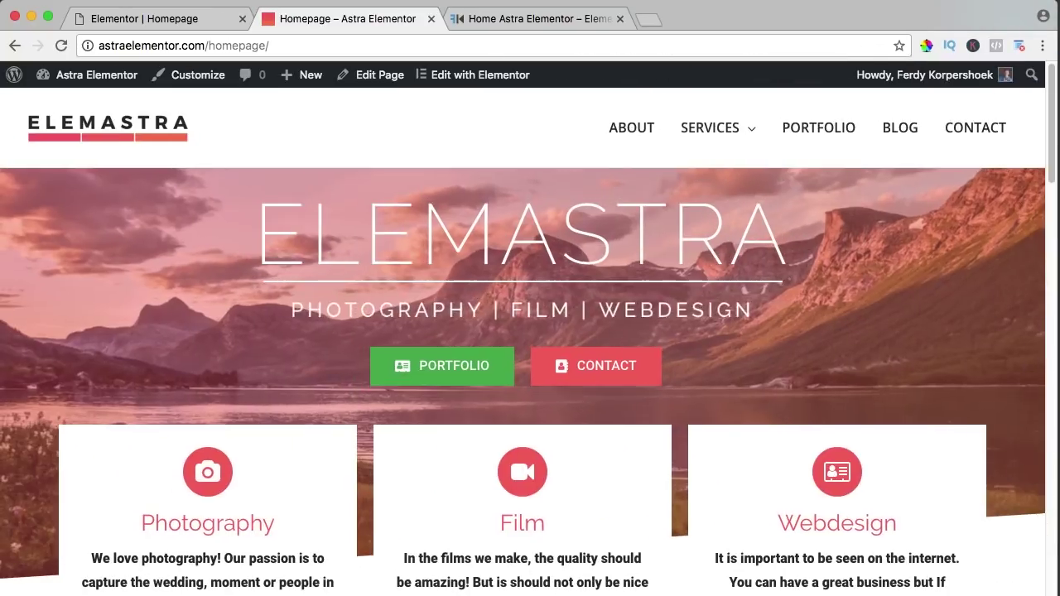
left_click(626, 132)
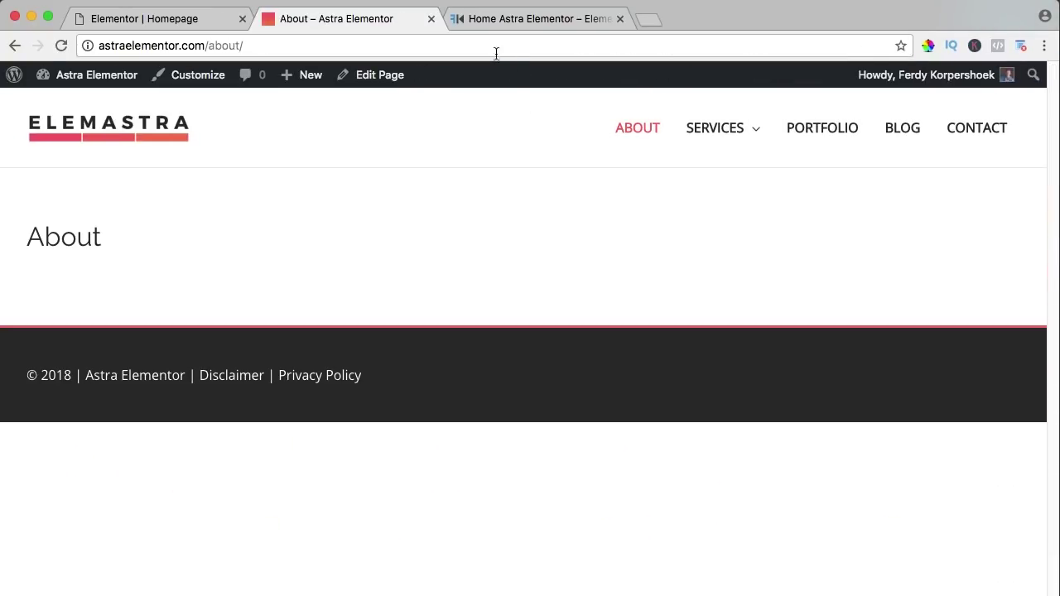
Step: Switch to the Elementor Templates tab showing the Complete Pages collection
left_click(505, 22)
left_click(398, 243)
scroll(426, 229, "up", 15)
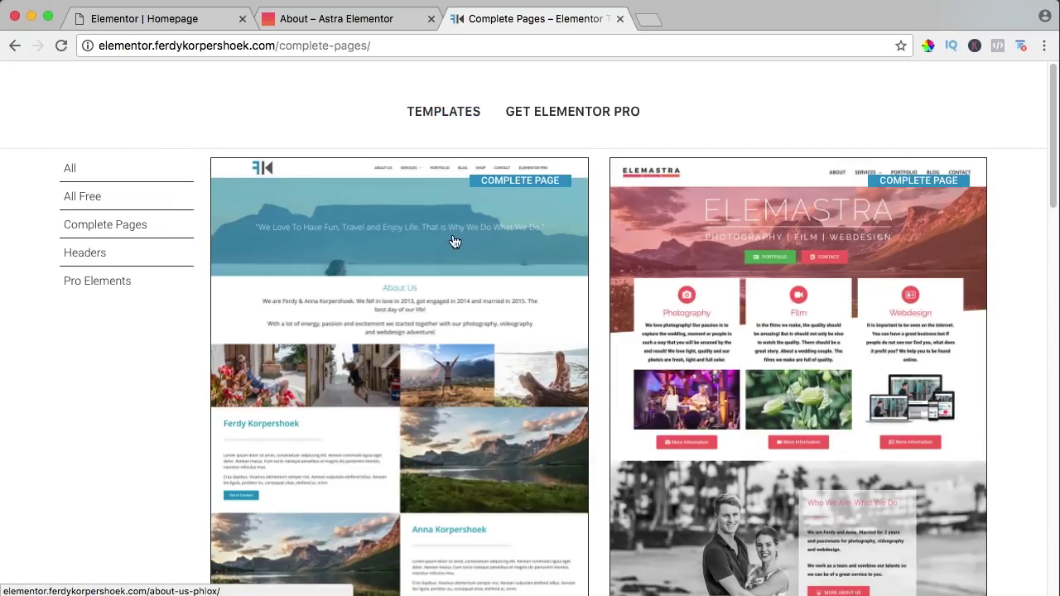
Step: Open the About Us Phlox template page from Complete Pages
scroll(600, 236, "down", 10)
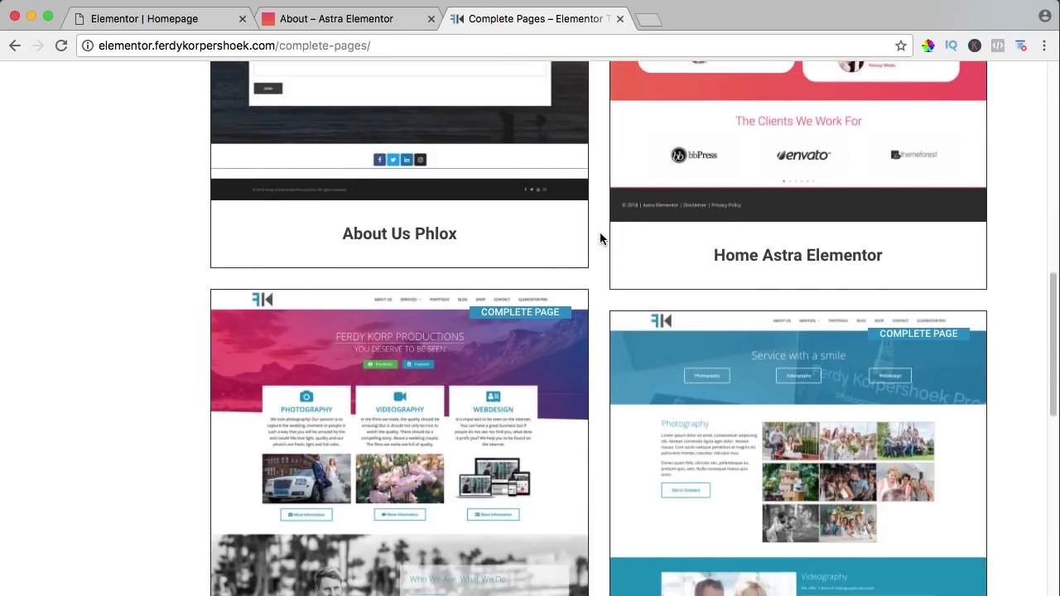
scroll(598, 237, "down", 8)
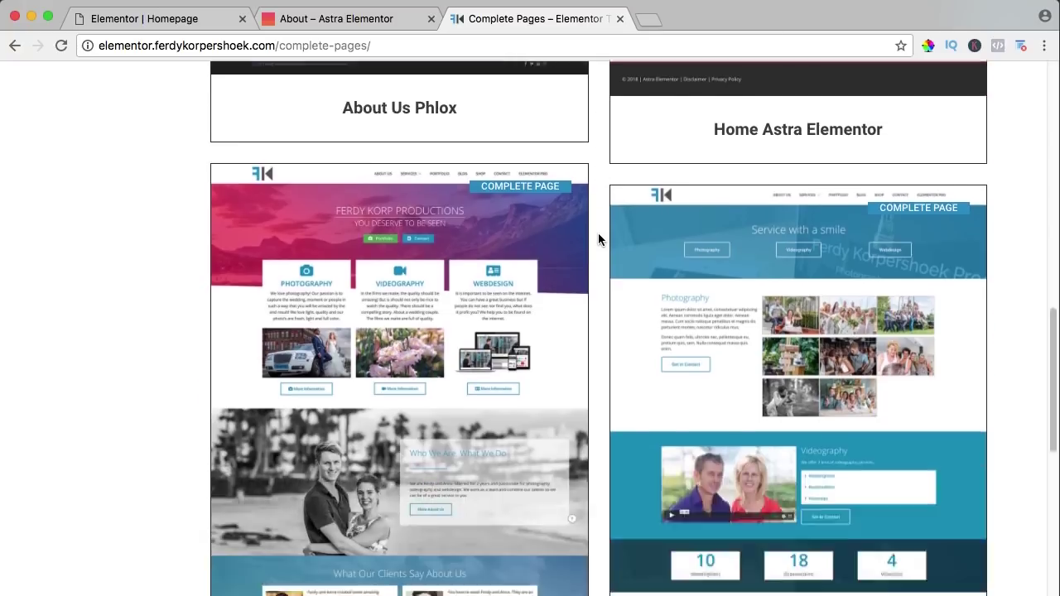
scroll(598, 236, "up", 4)
scroll(598, 239, "up", 10)
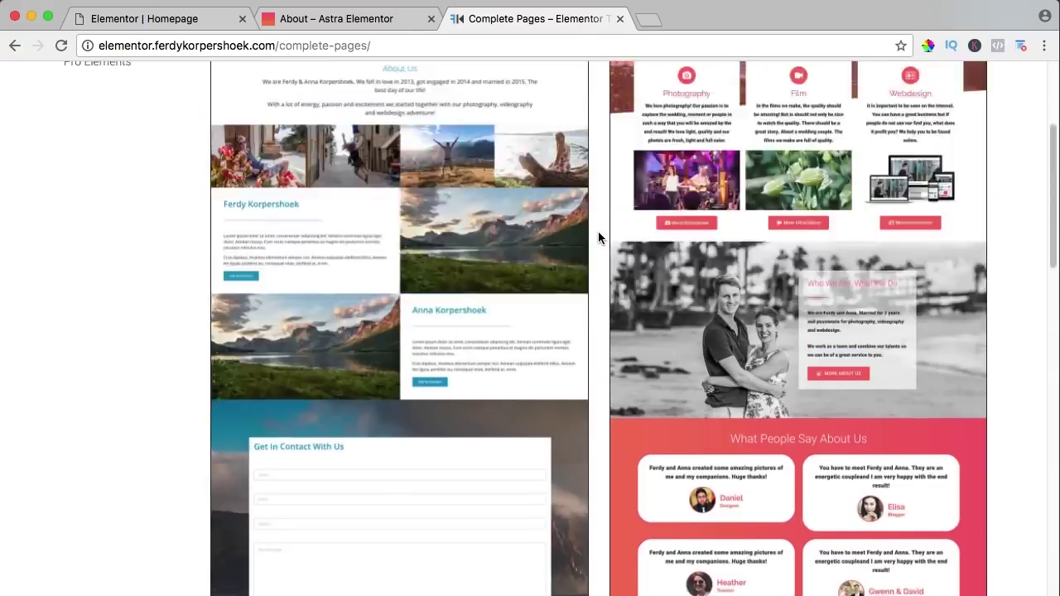
left_click(439, 257)
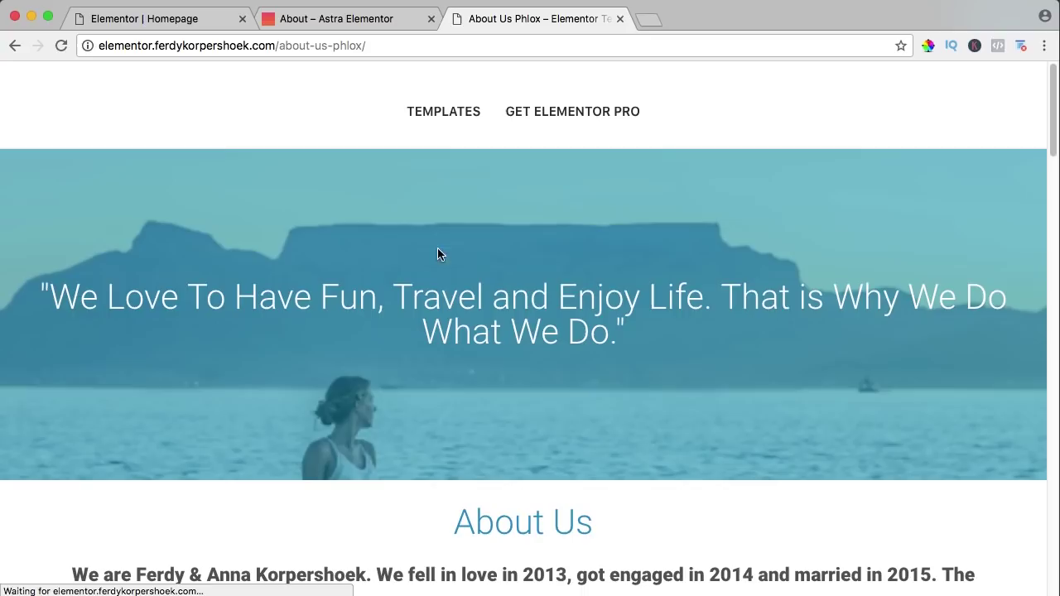
Step: Save the Download About Us Page V1 link as About-Us-Page-V1, then return to the About tab
scroll(553, 238, "down", 20)
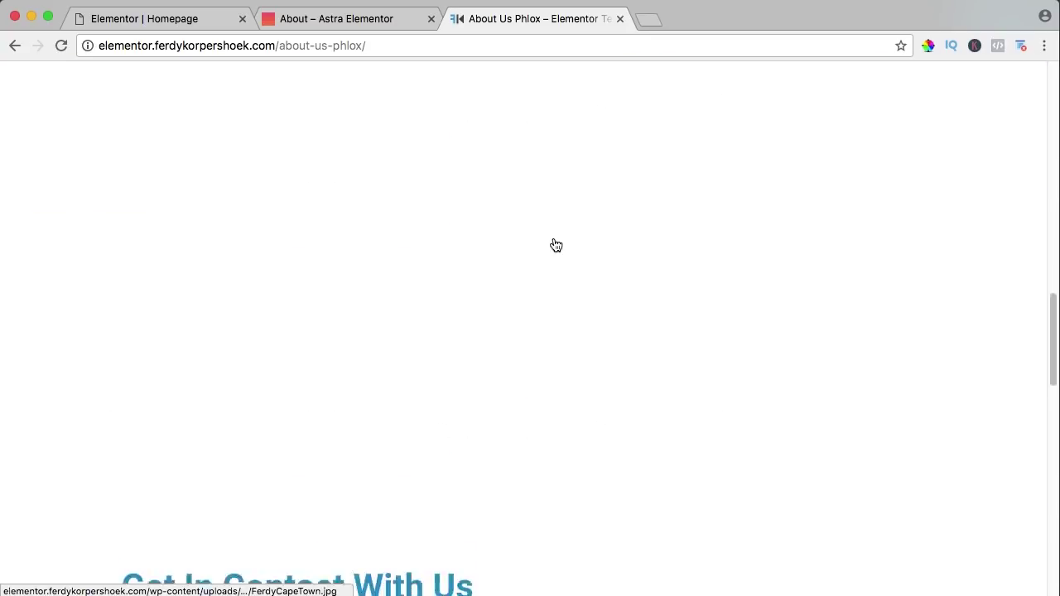
scroll(554, 244, "down", 3)
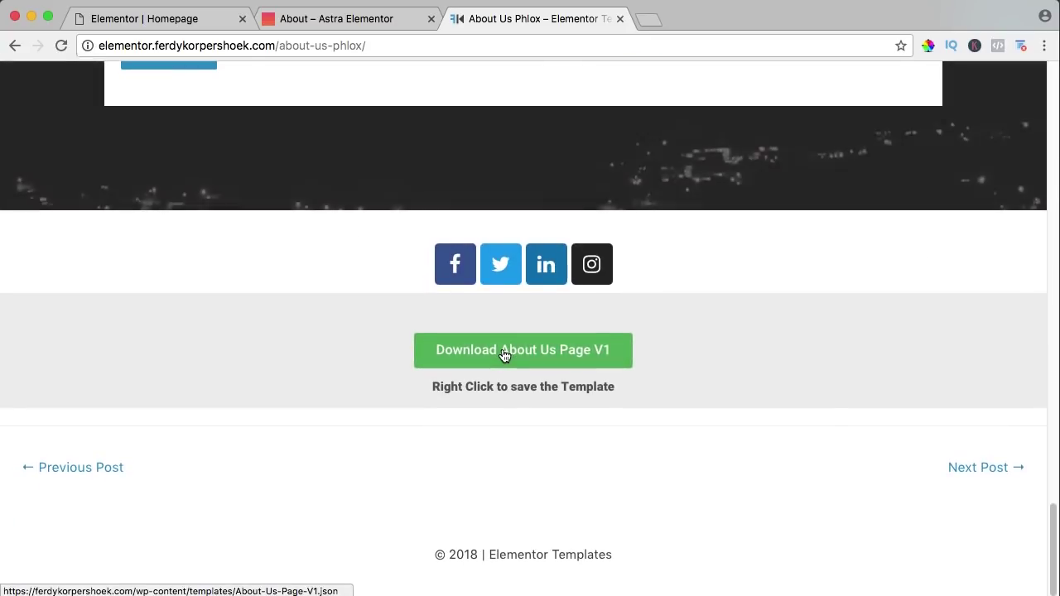
right_click(503, 350)
left_click(561, 414)
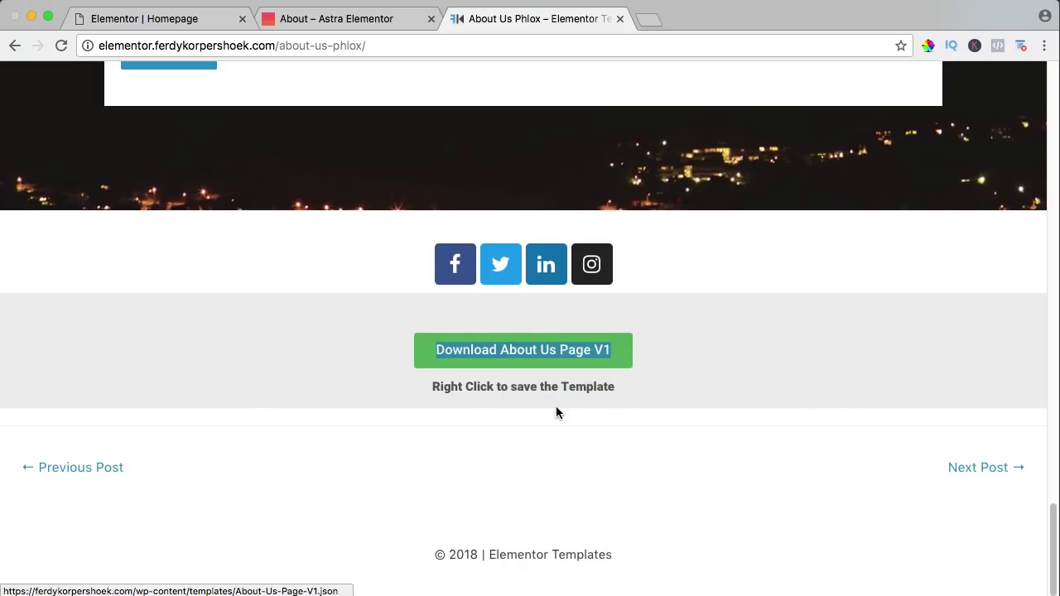
key("Return")
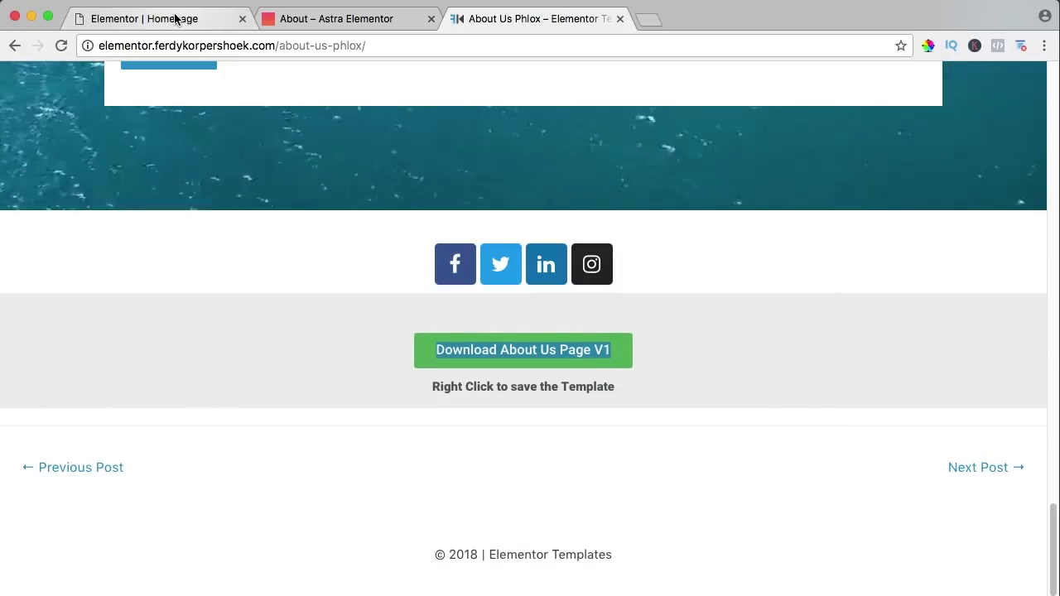
left_click(335, 21)
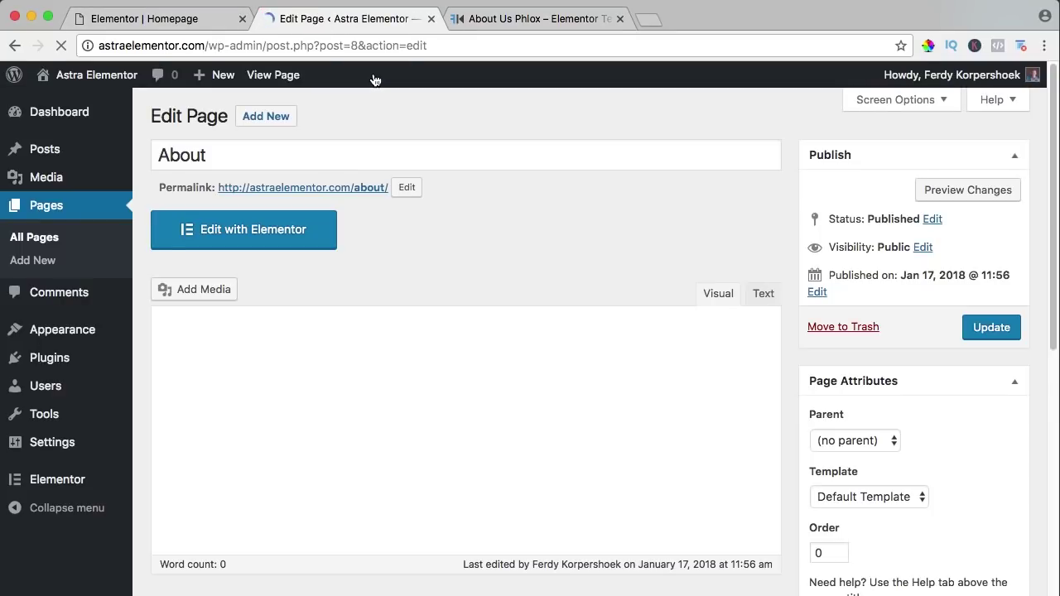
Step: Edit the About page with Elementor and open the Add Template library
left_click(252, 231)
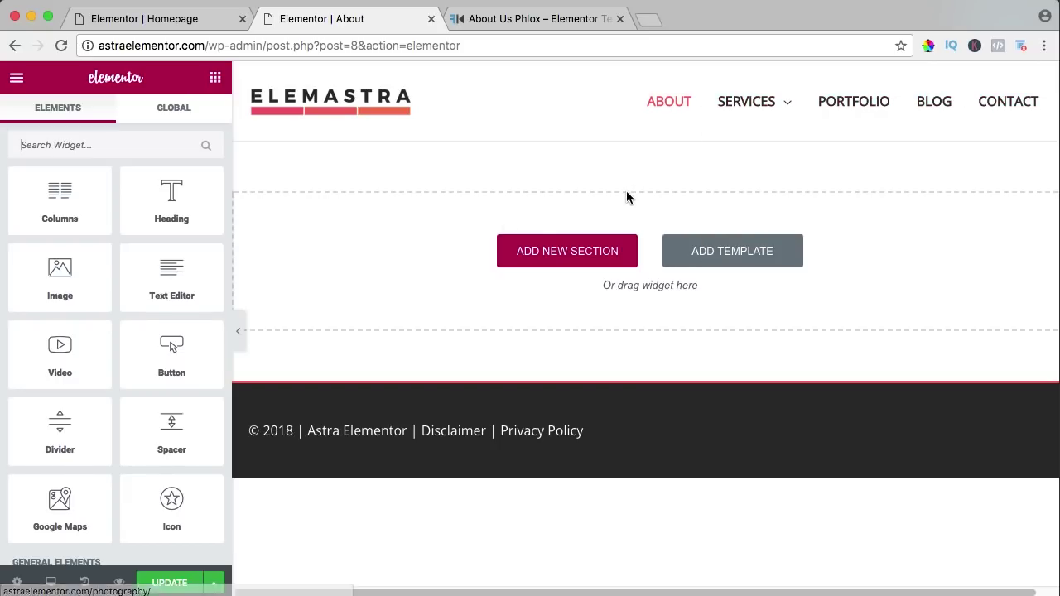
left_click(743, 253)
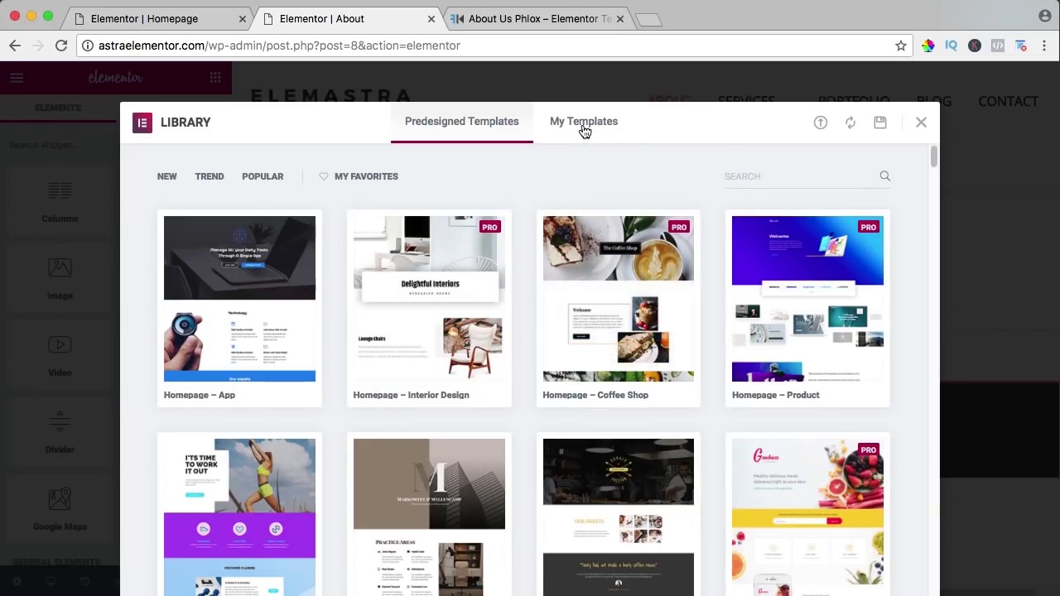
Step: Import About-Us-Page-V1.json into My Templates
left_click(585, 124)
left_click(820, 124)
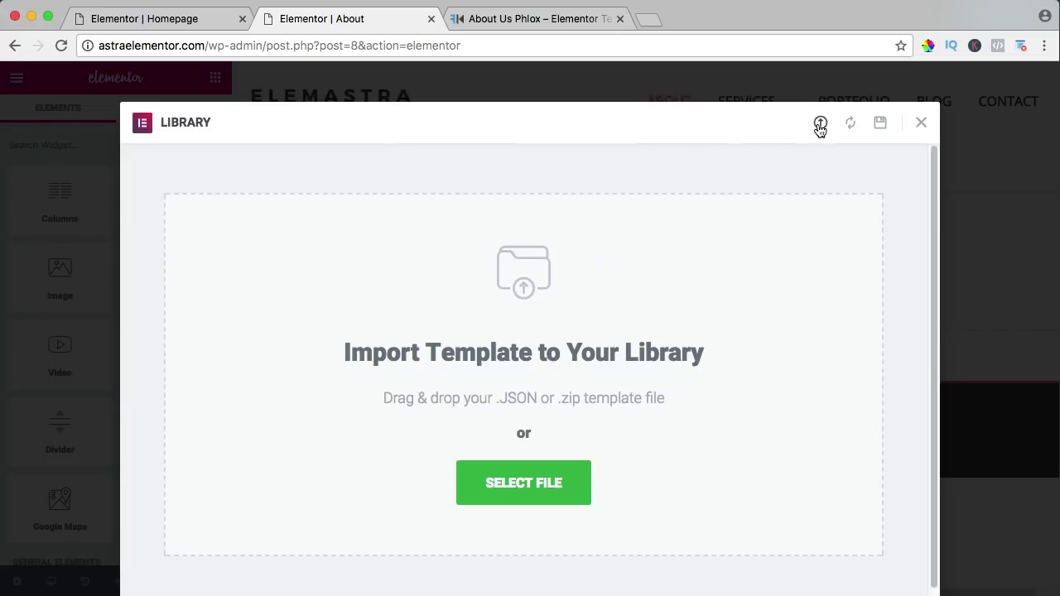
left_click(516, 471)
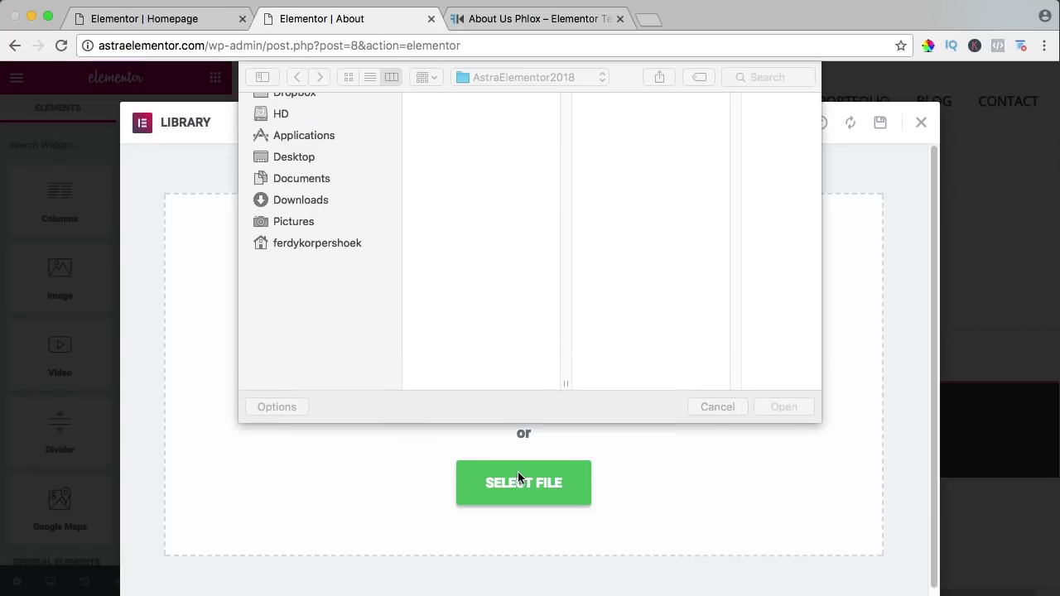
left_click(481, 191)
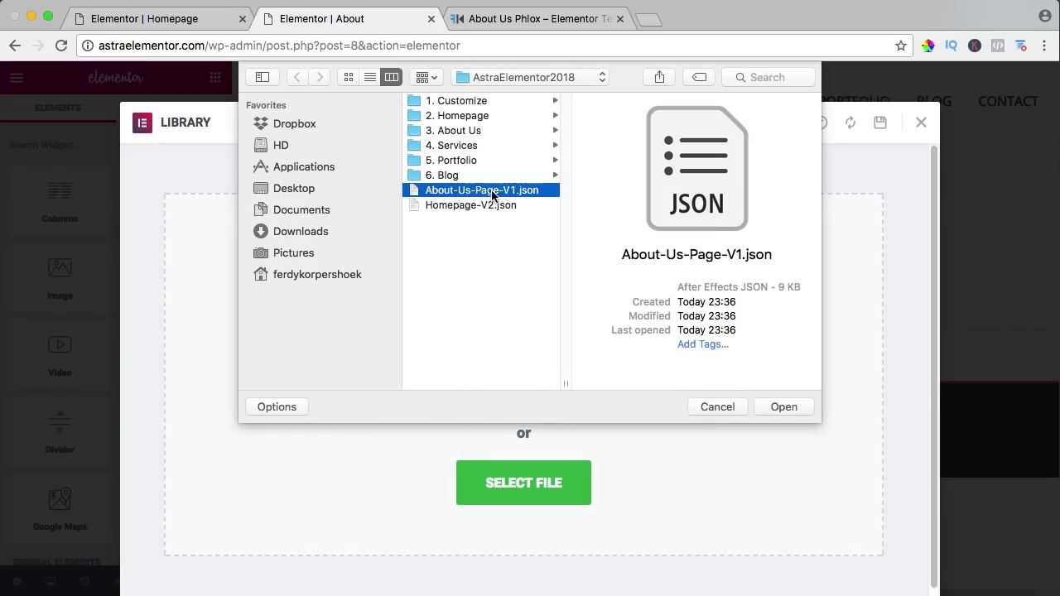
left_click(781, 405)
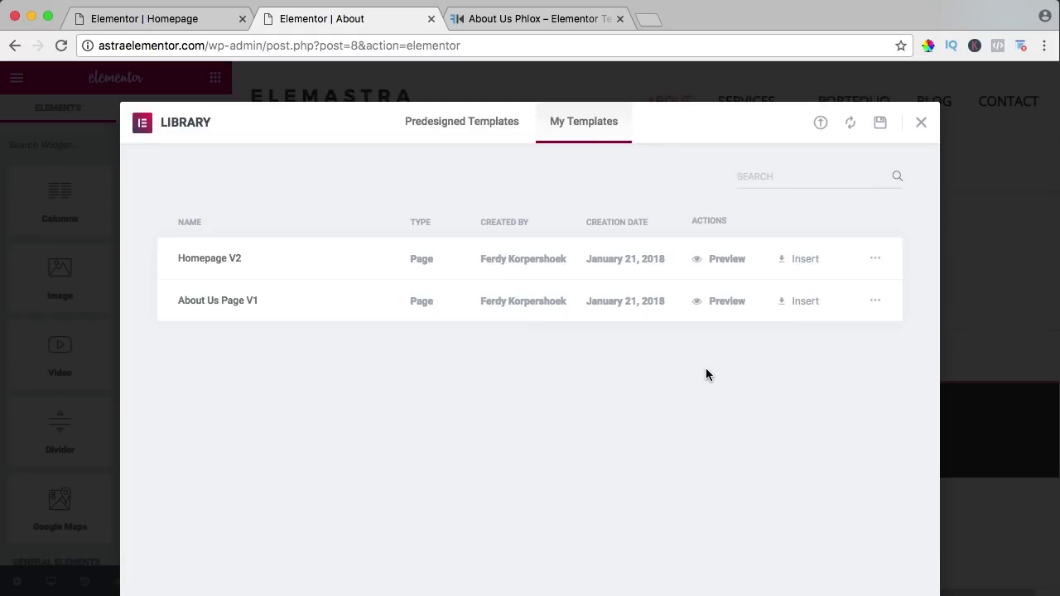
Step: Insert About Us Page V1 into the About page and select the first profile's name heading
left_click(804, 302)
scroll(588, 249, "down", 5)
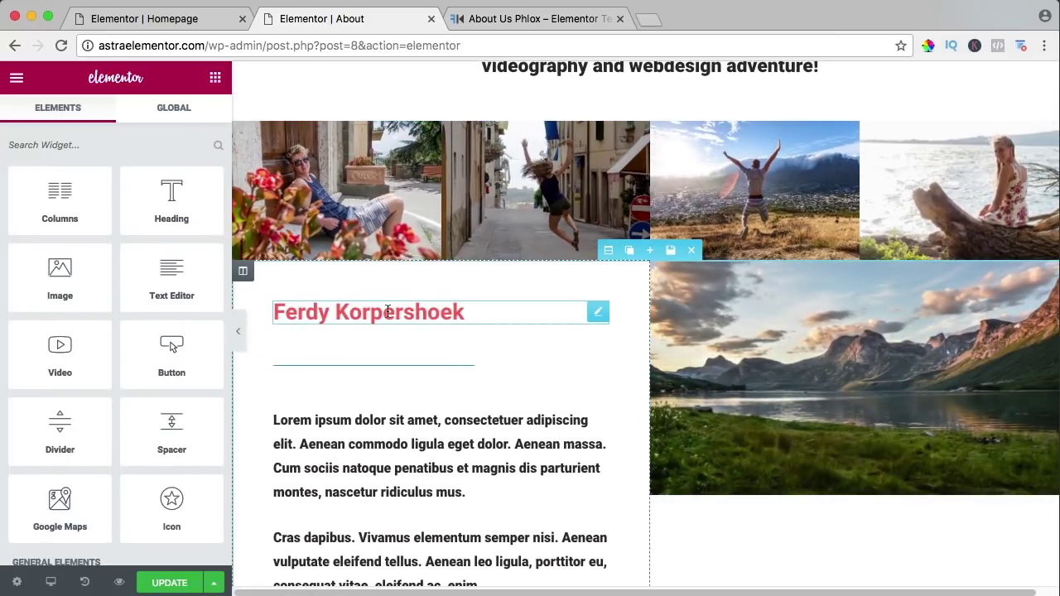
left_click(447, 306)
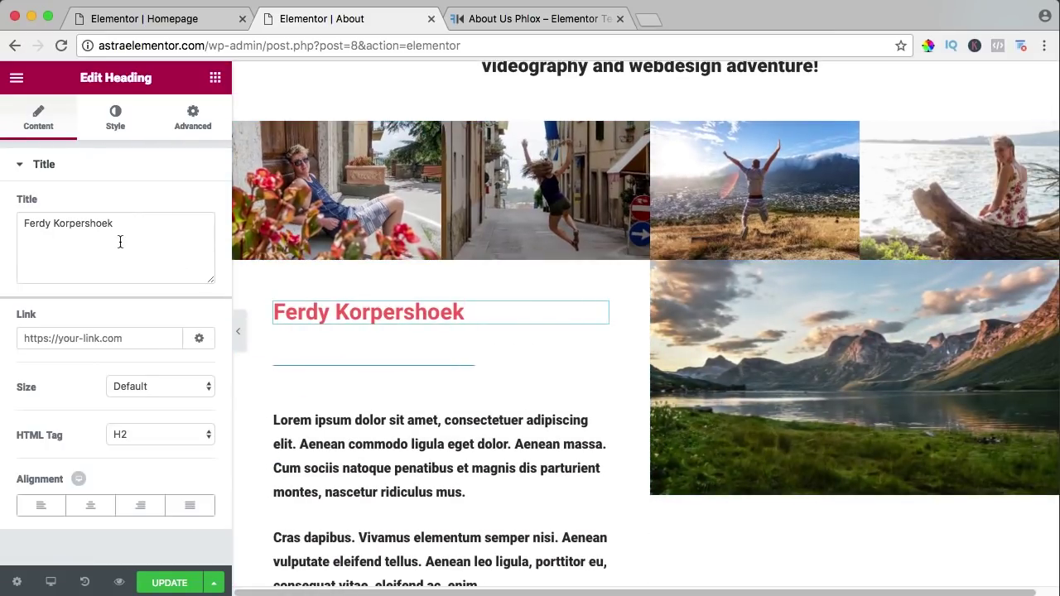
Step: Retitle the two profile name headings 'Hi there' and 'Welcome', then update the About page
type("Hi there")
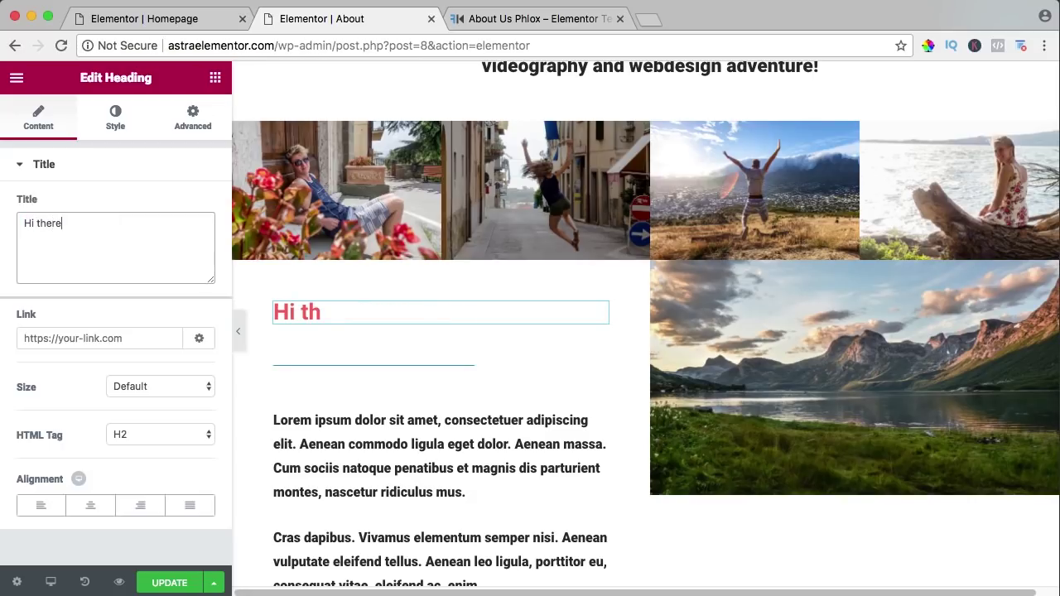
scroll(491, 275, "down", 10)
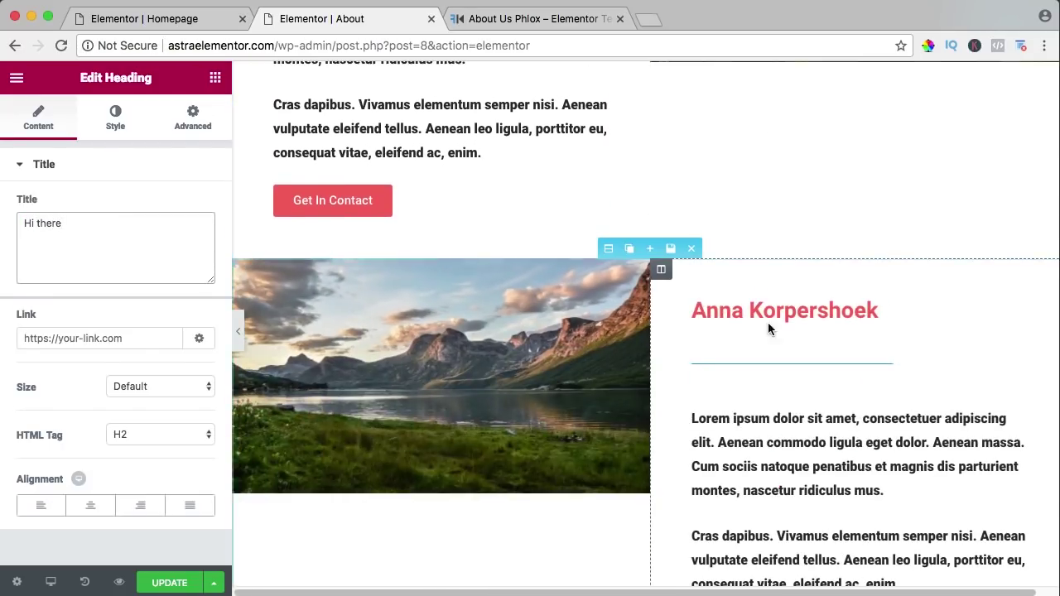
left_click(768, 324)
left_click(185, 246)
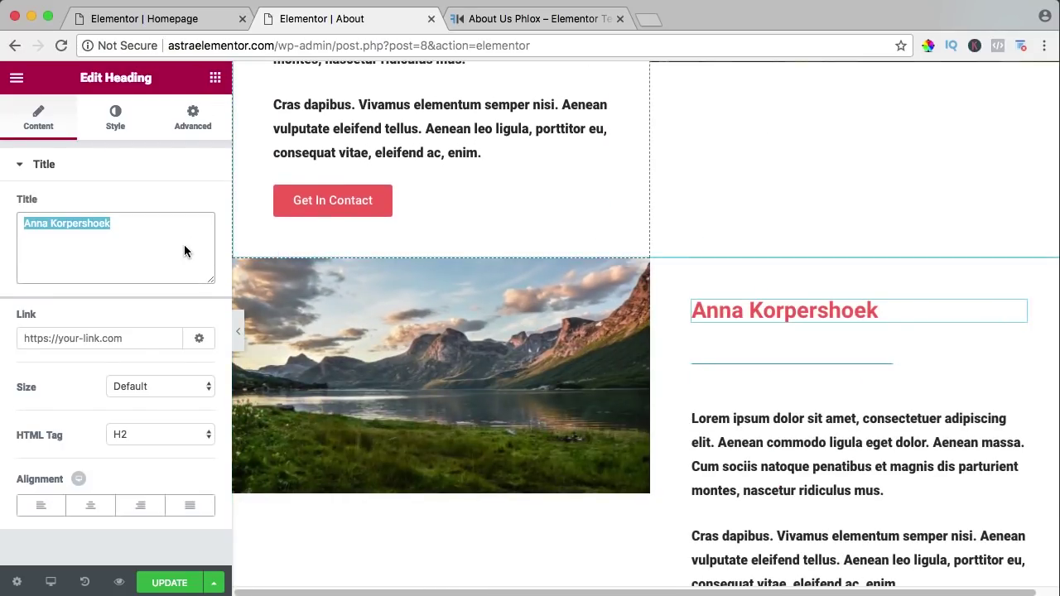
scroll(614, 333, "down", 15)
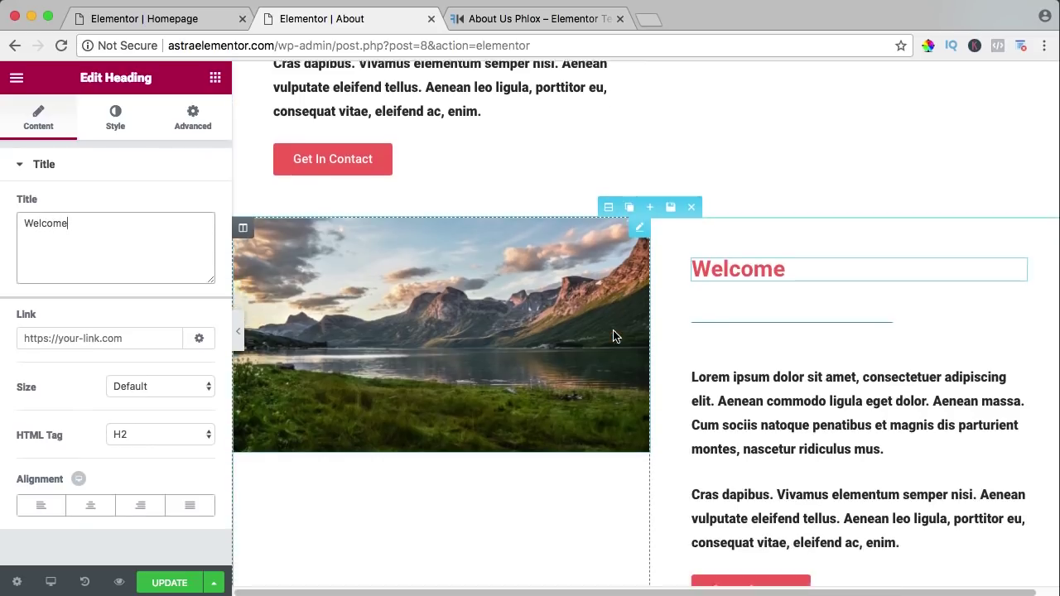
scroll(614, 333, "down", 4)
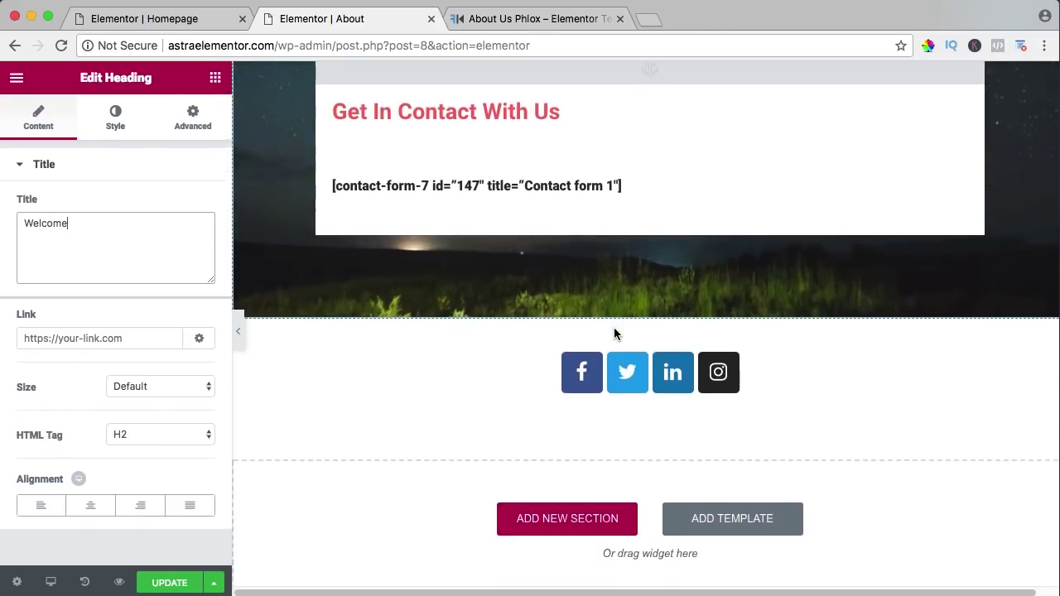
scroll(466, 266, "up", 5)
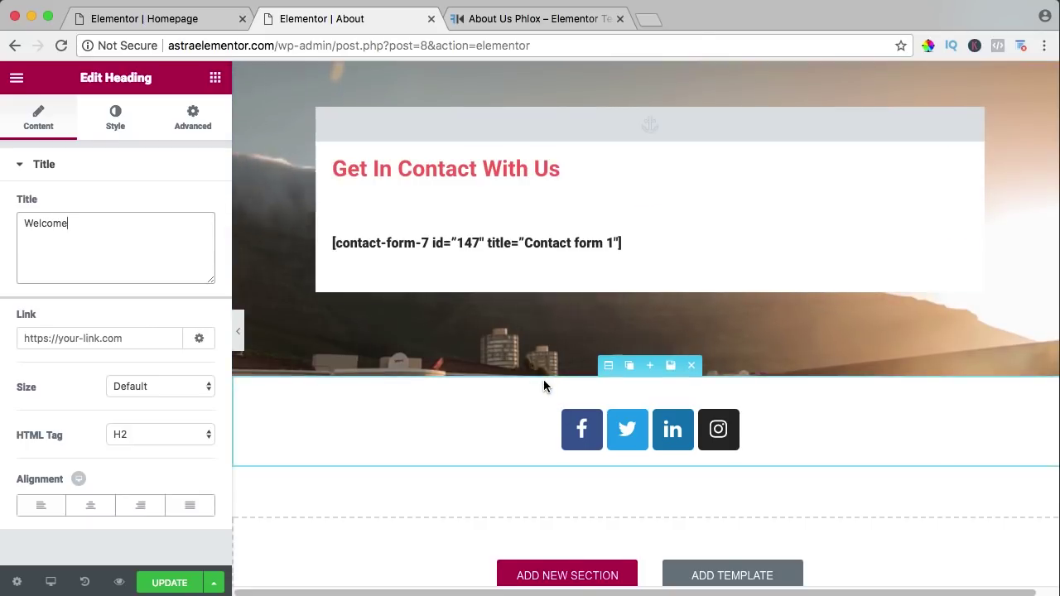
scroll(543, 380, "down", 3)
left_click(164, 583)
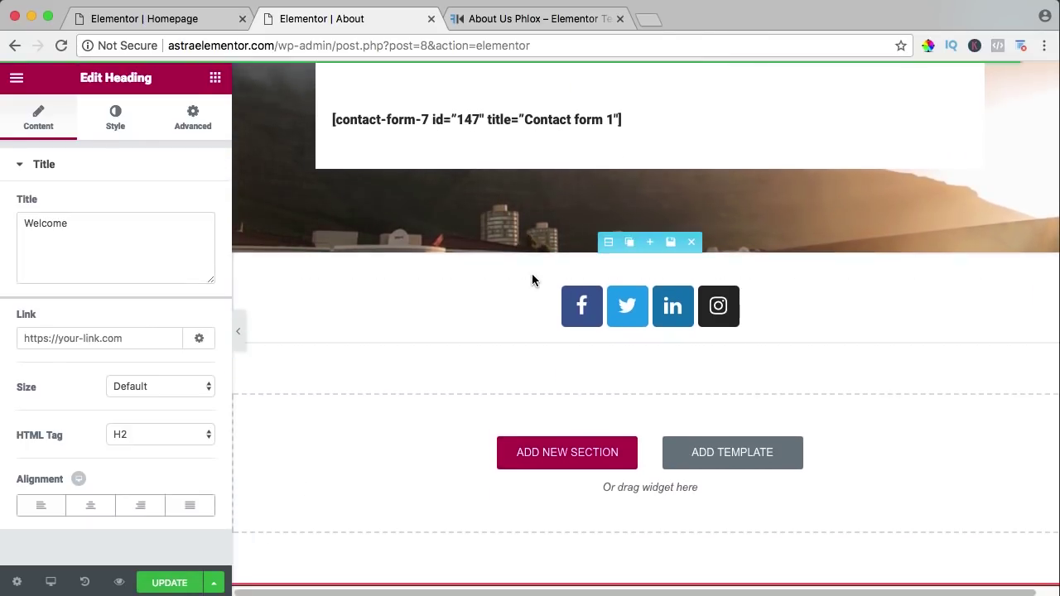
Step: Preview the updated About page in a new browser tab
left_click(120, 581)
scroll(729, 204, "down", 15)
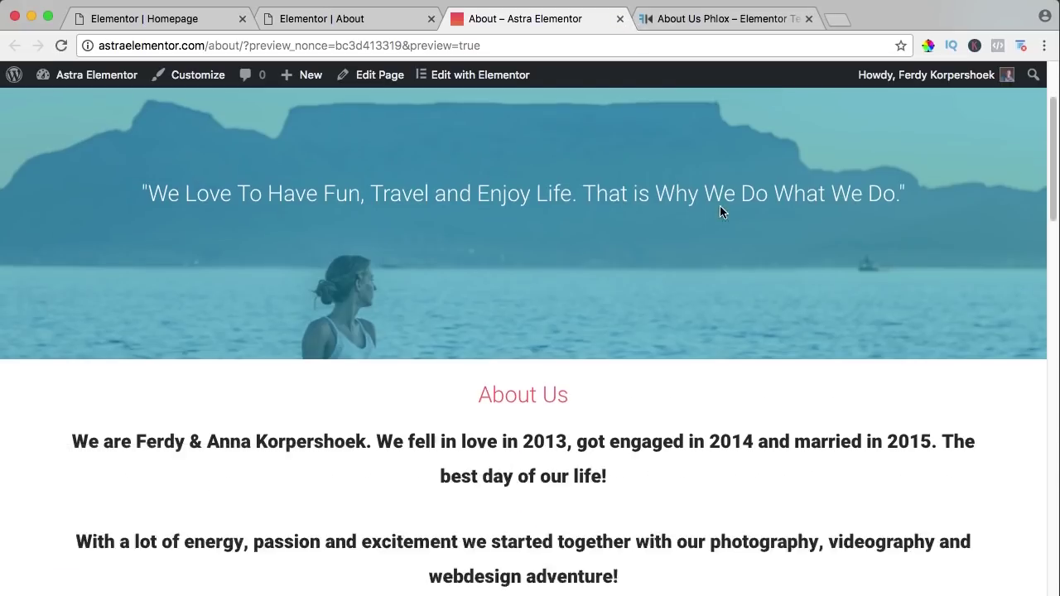
scroll(736, 198, "down", 10)
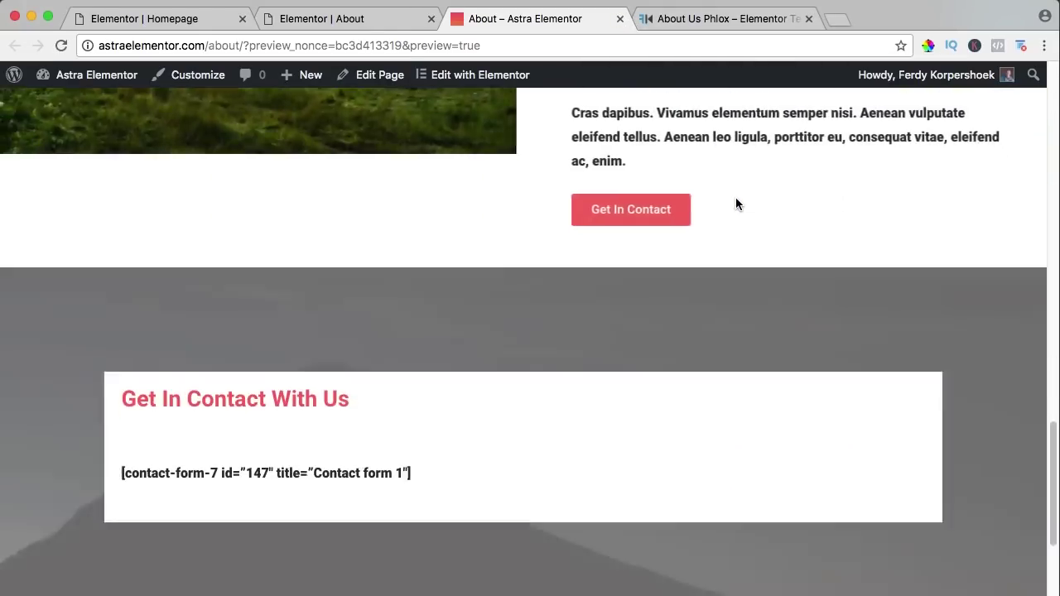
Step: Narrow the browser window to check the layout, then restore it to full width
left_click_drag(1059, 191, 545, 195)
scroll(441, 209, "down", 15)
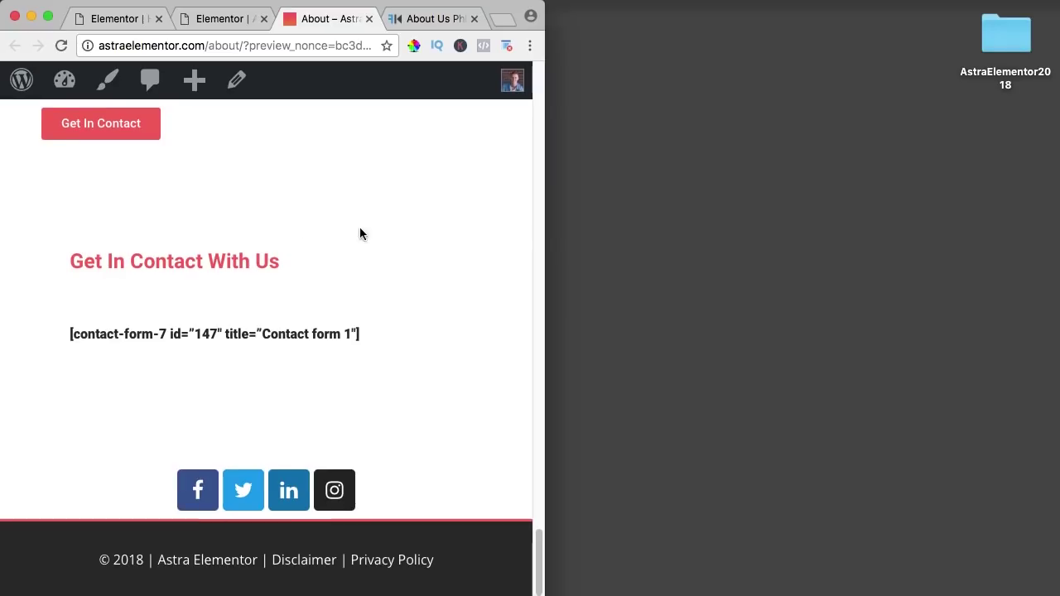
left_click_drag(543, 209, 1055, 216)
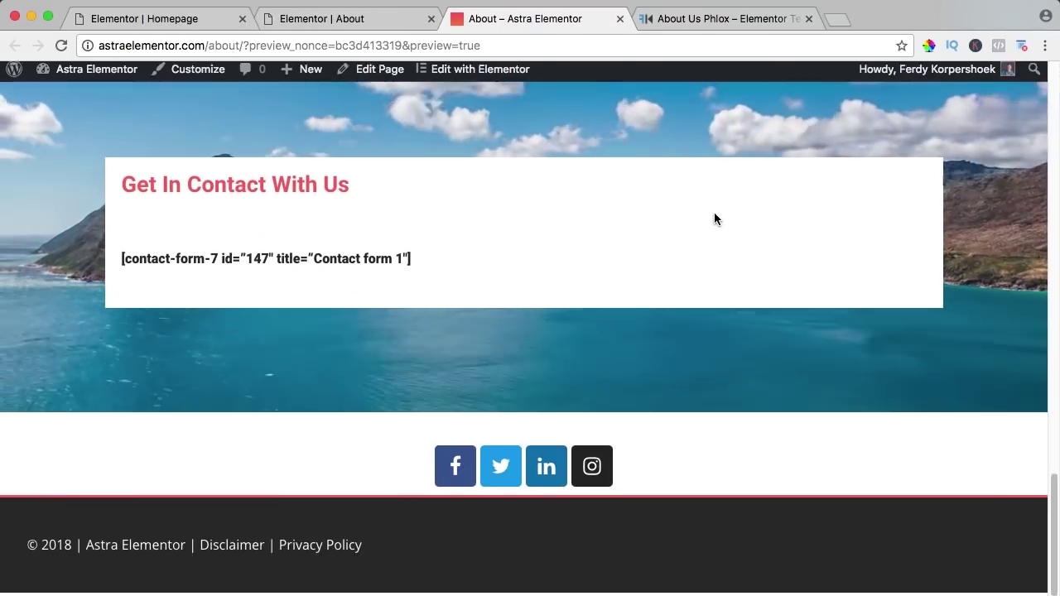
scroll(714, 219, "up", 15)
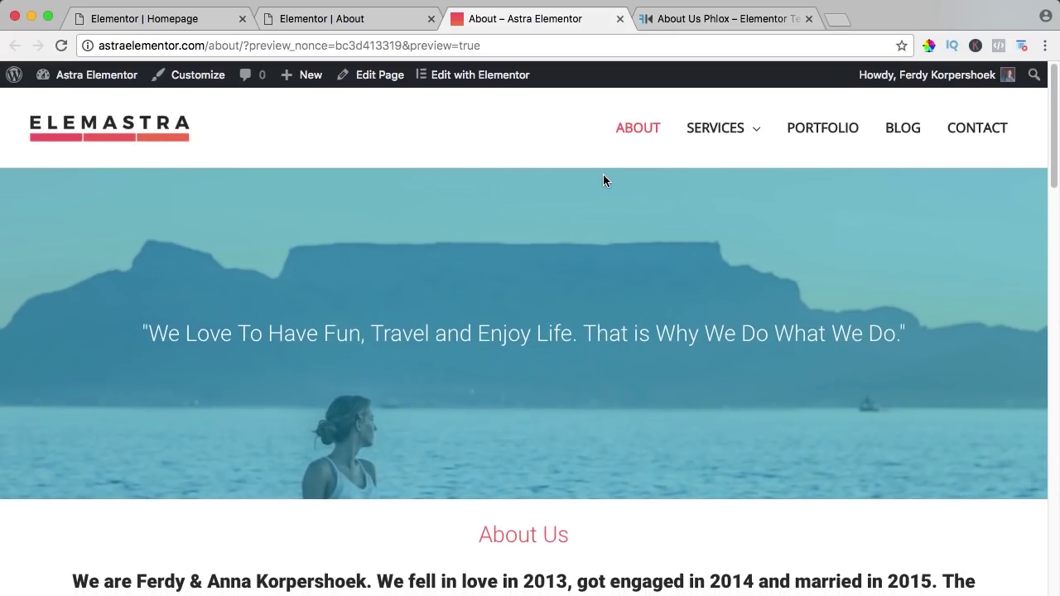
Step: Switch to the Elementor Templates tab and locate the Header V2 download on Home – 1 Header
left_click(700, 20)
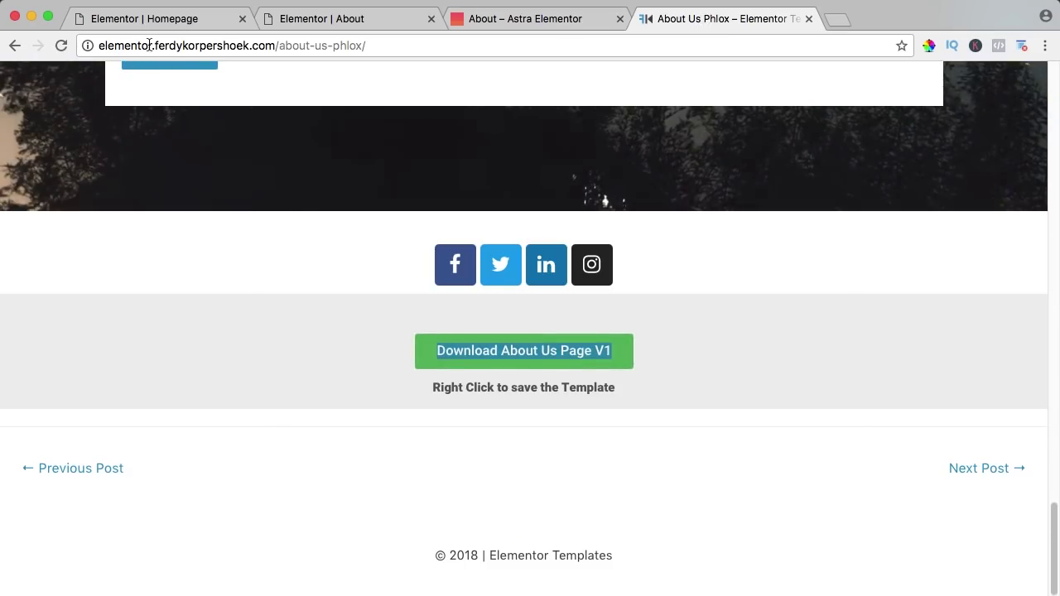
scroll(362, 213, "up", 20)
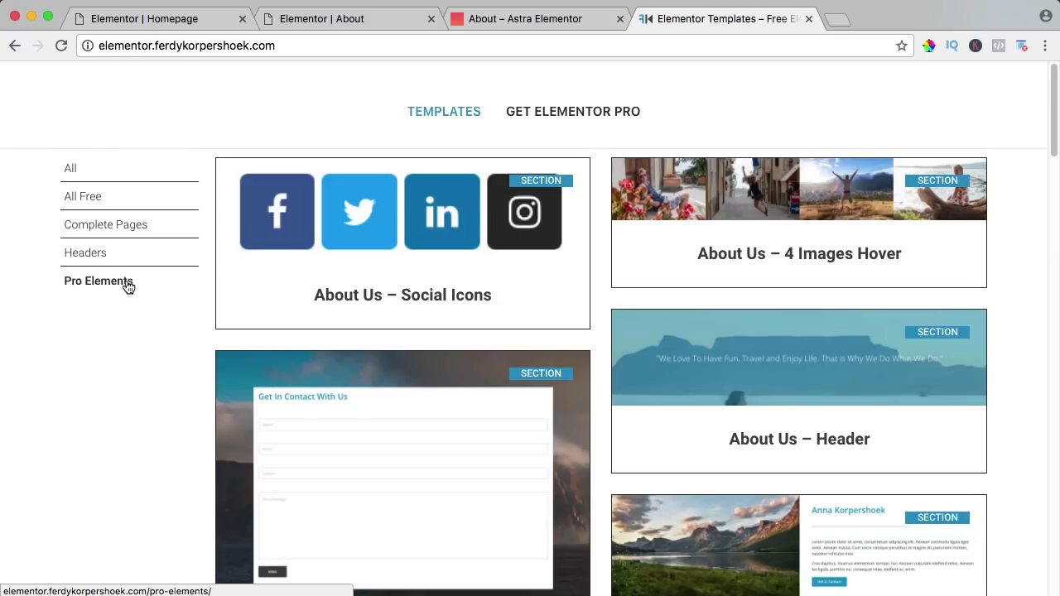
scroll(590, 267, "down", 10)
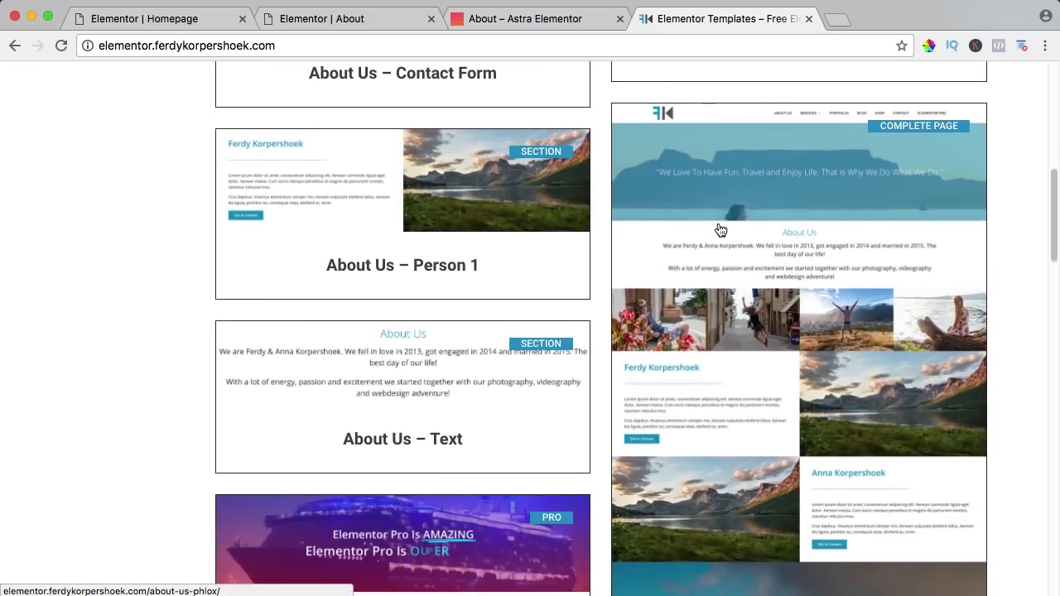
scroll(538, 265, "down", 1)
scroll(539, 265, "up", 3)
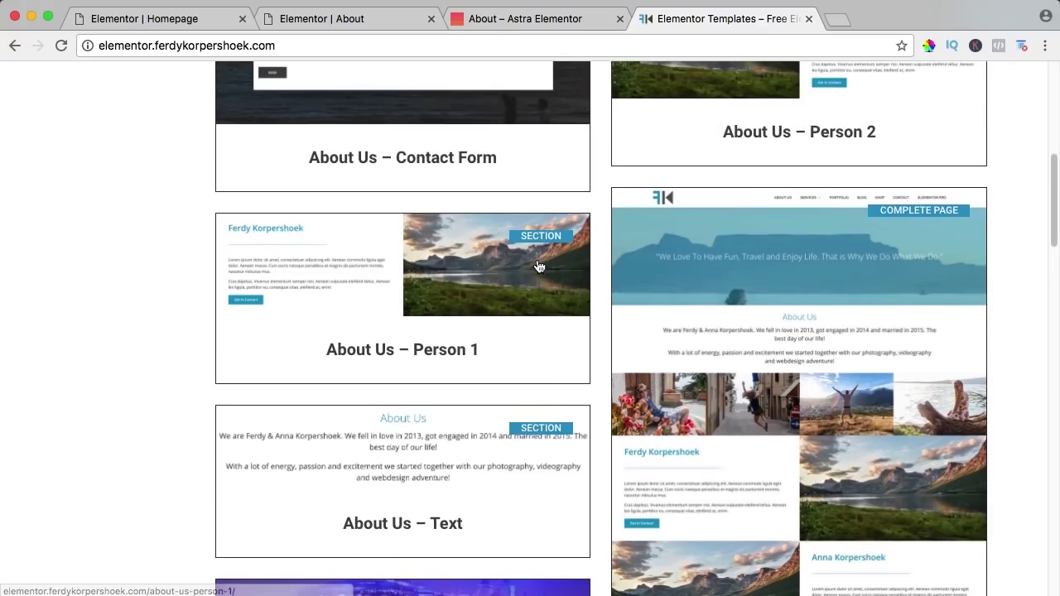
scroll(592, 287, "up", 3)
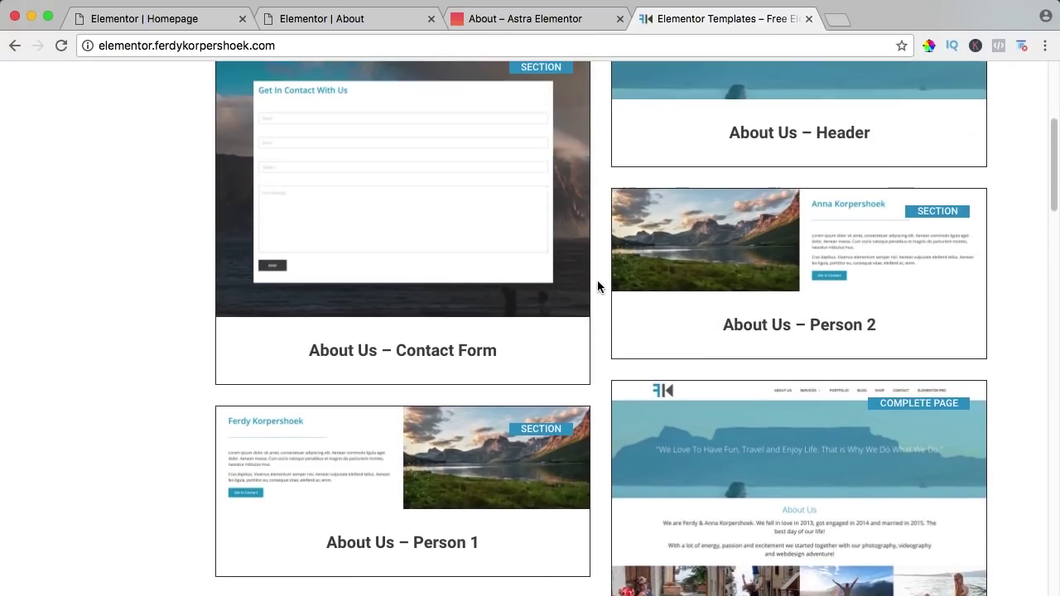
scroll(576, 286, "up", 5)
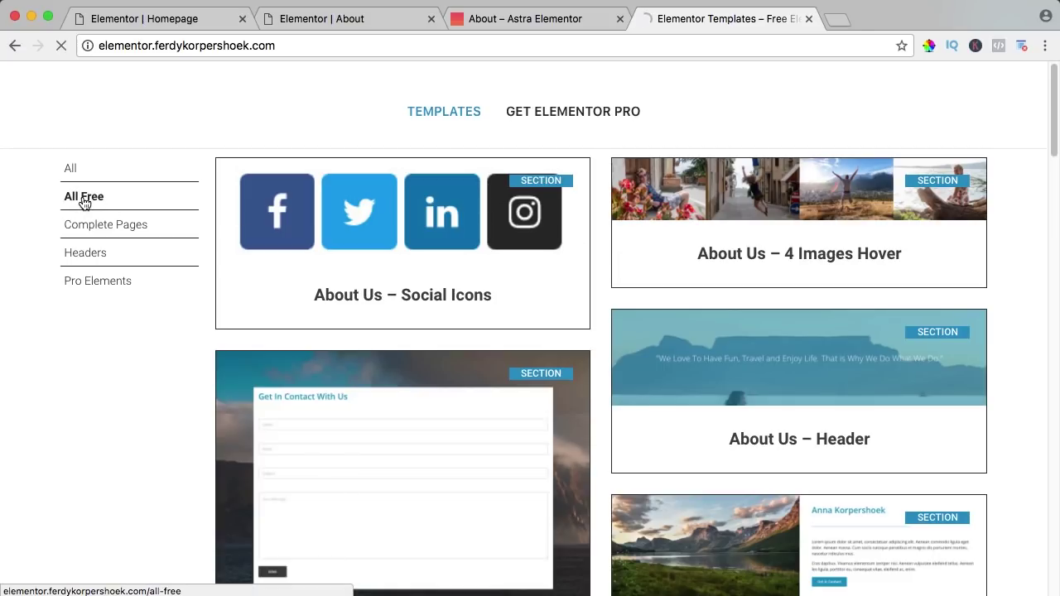
scroll(585, 246, "down", 10)
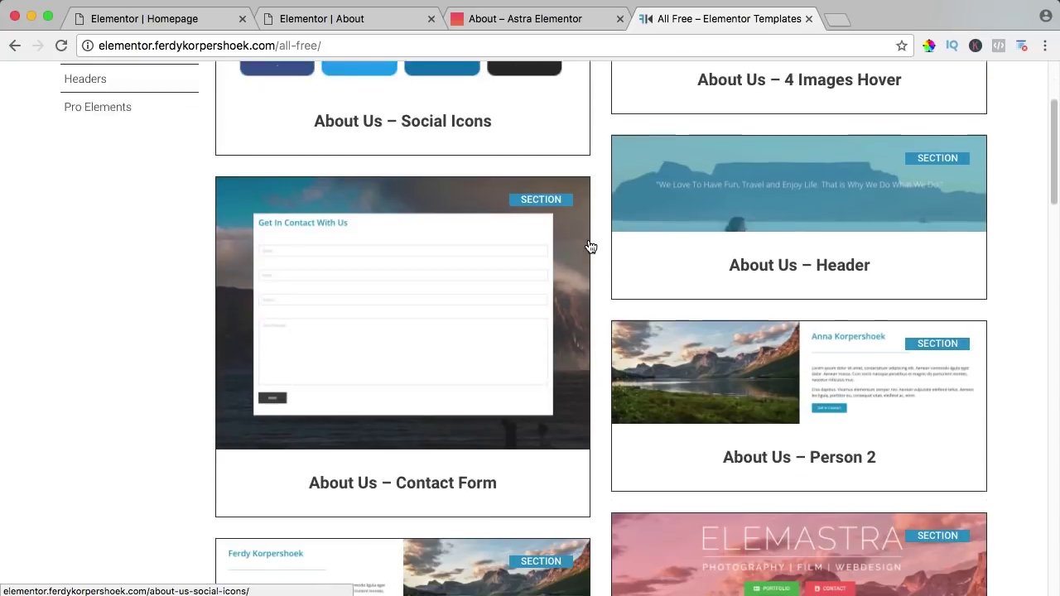
scroll(588, 244, "up", 2)
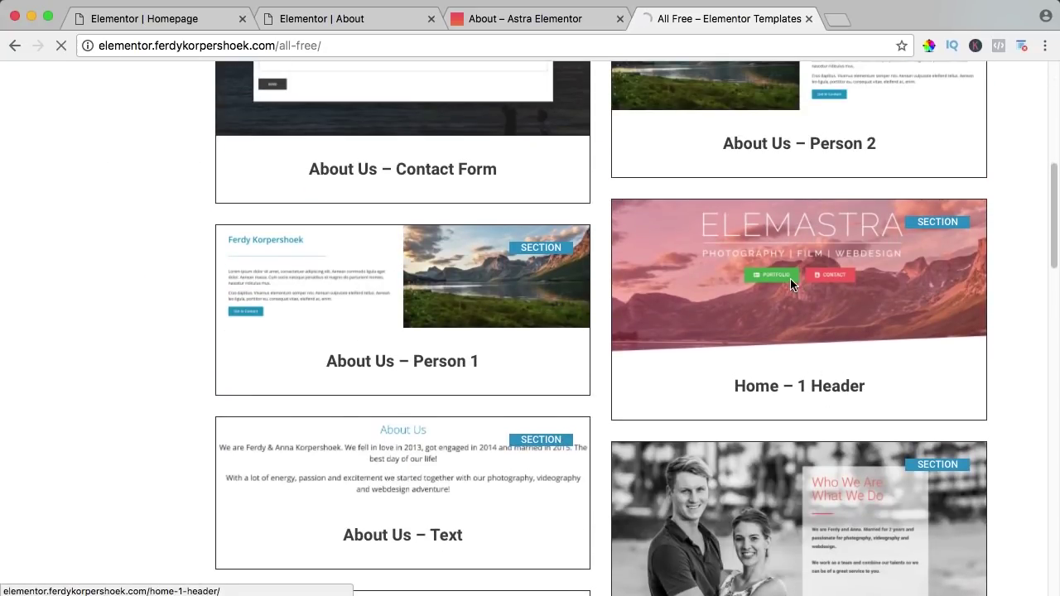
scroll(542, 272, "down", 5)
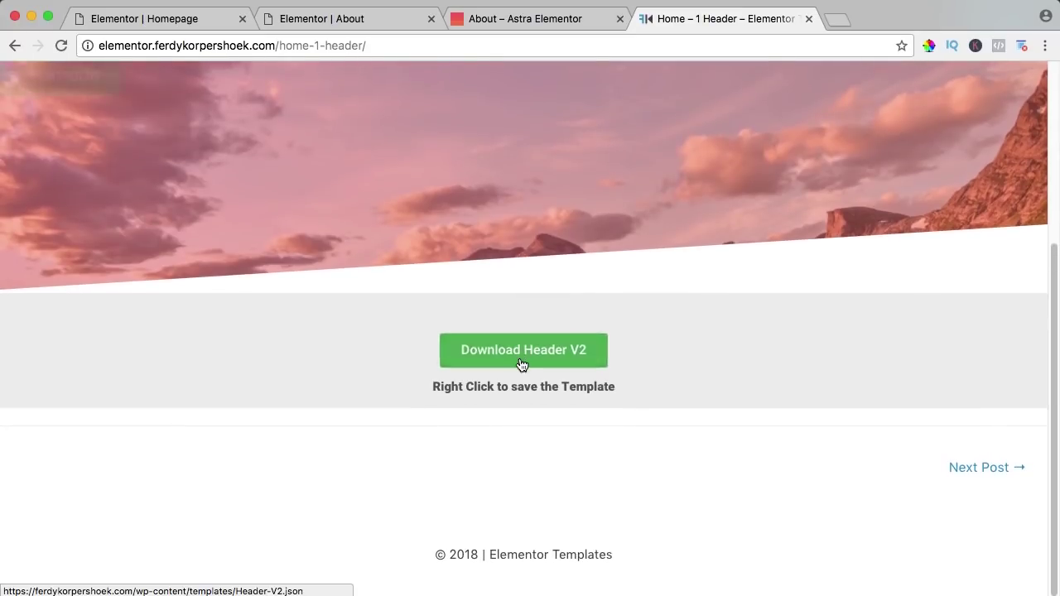
Step: Save the Header-V2 JSON file to the computer and return to the About preview
right_click(521, 350)
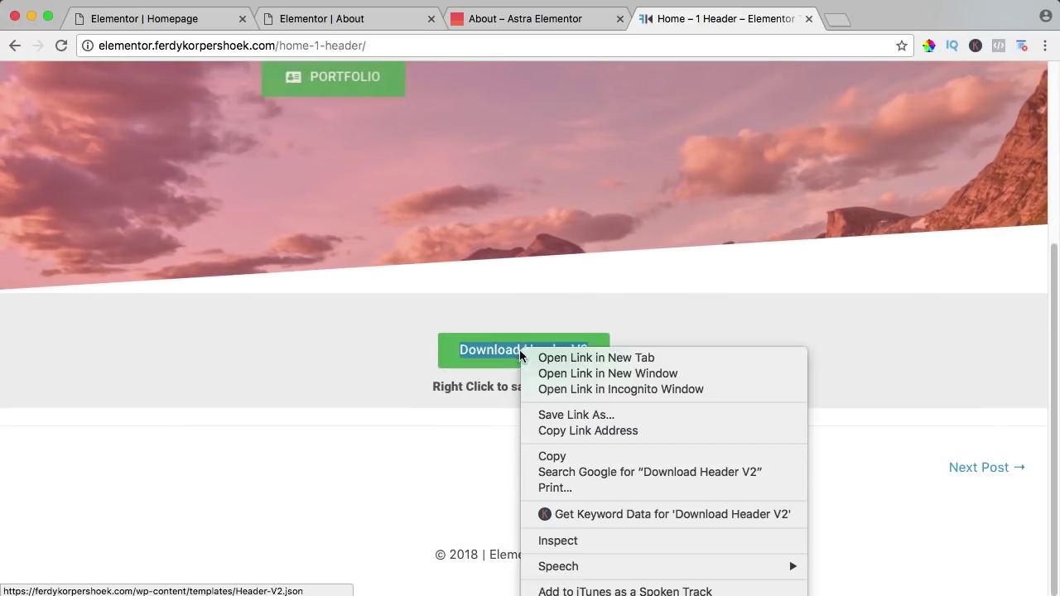
left_click(584, 417)
left_click(786, 535)
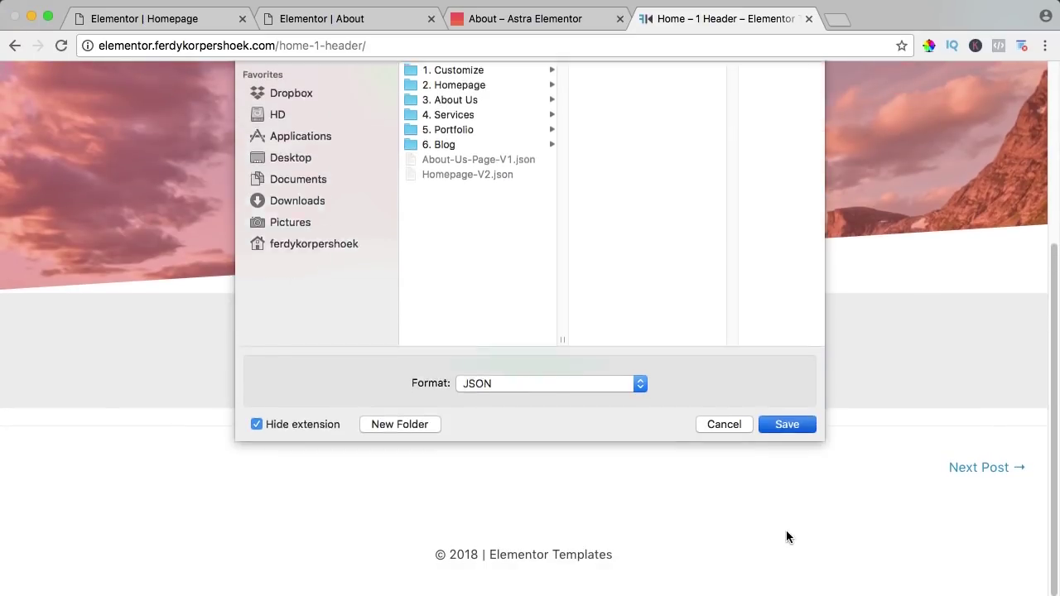
left_click(502, 21)
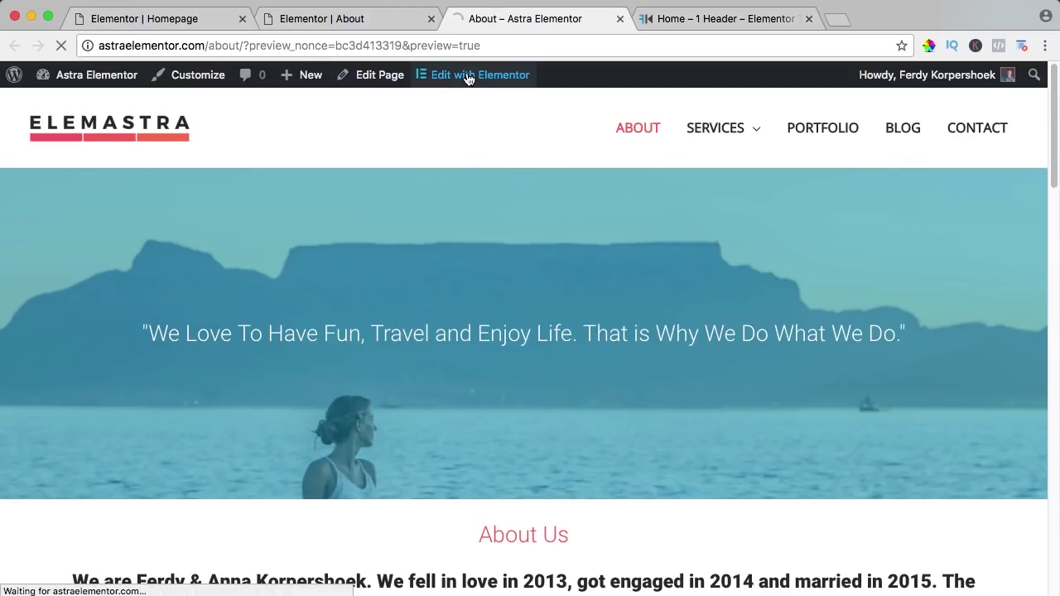
Step: Import Header-V2.json into the template library and insert Header V2 at the page bottom
scroll(537, 208, "down", 3)
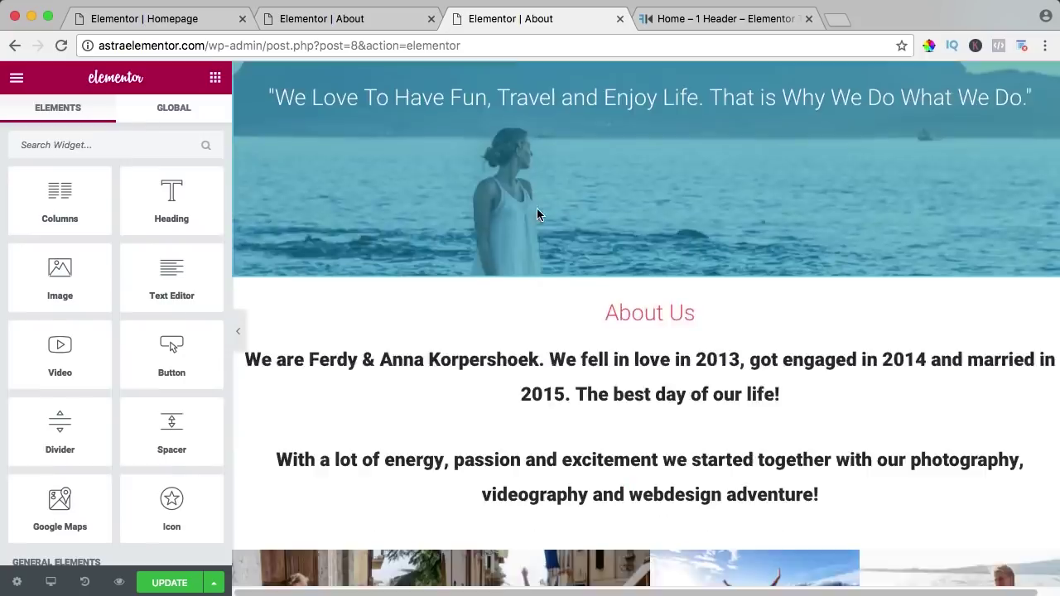
scroll(537, 215, "down", 15)
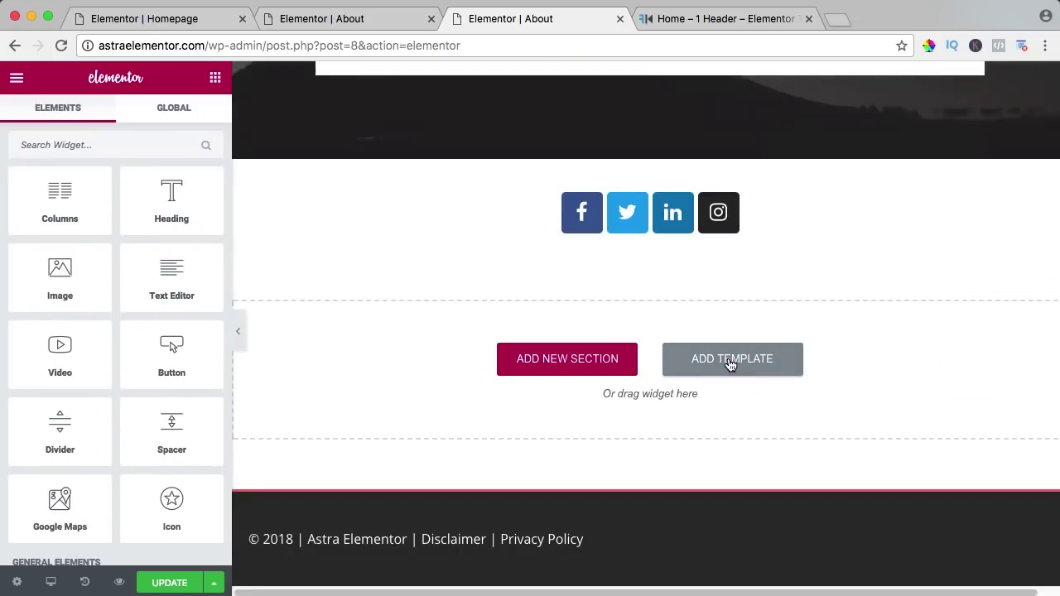
left_click(730, 363)
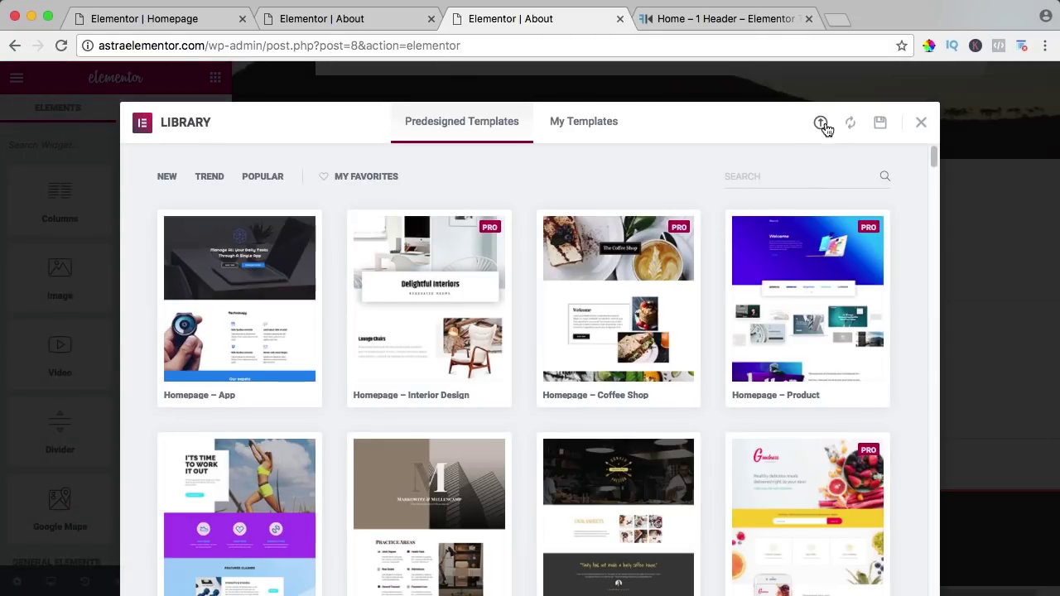
left_click(820, 126)
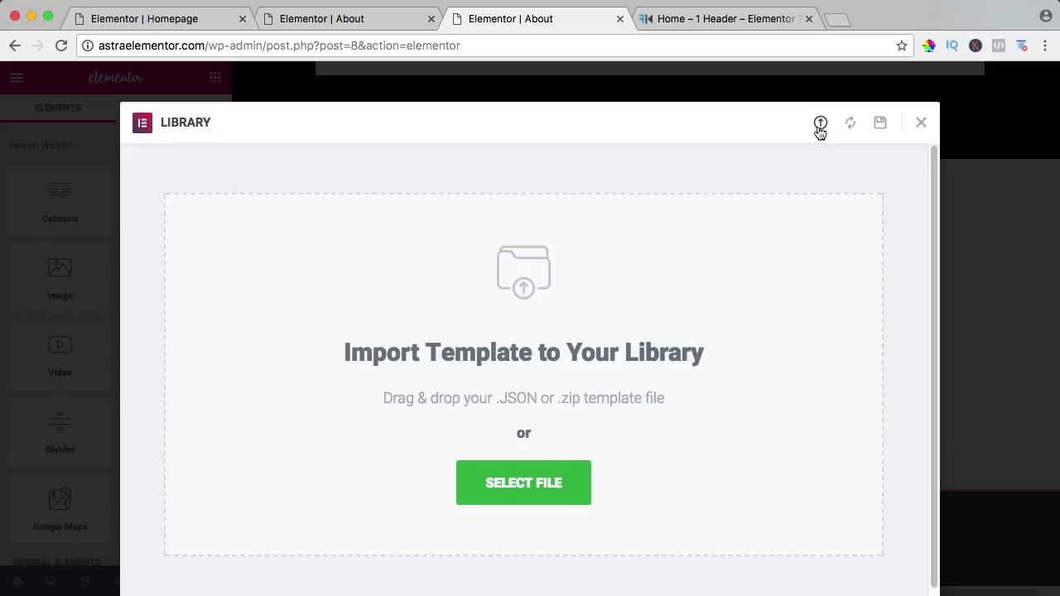
left_click(512, 483)
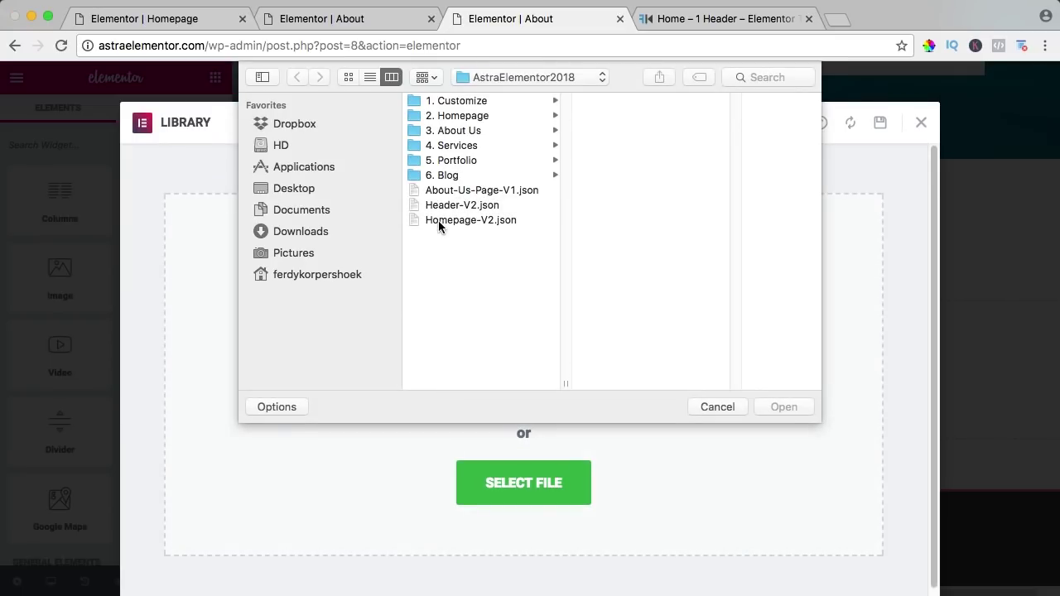
left_click(447, 206)
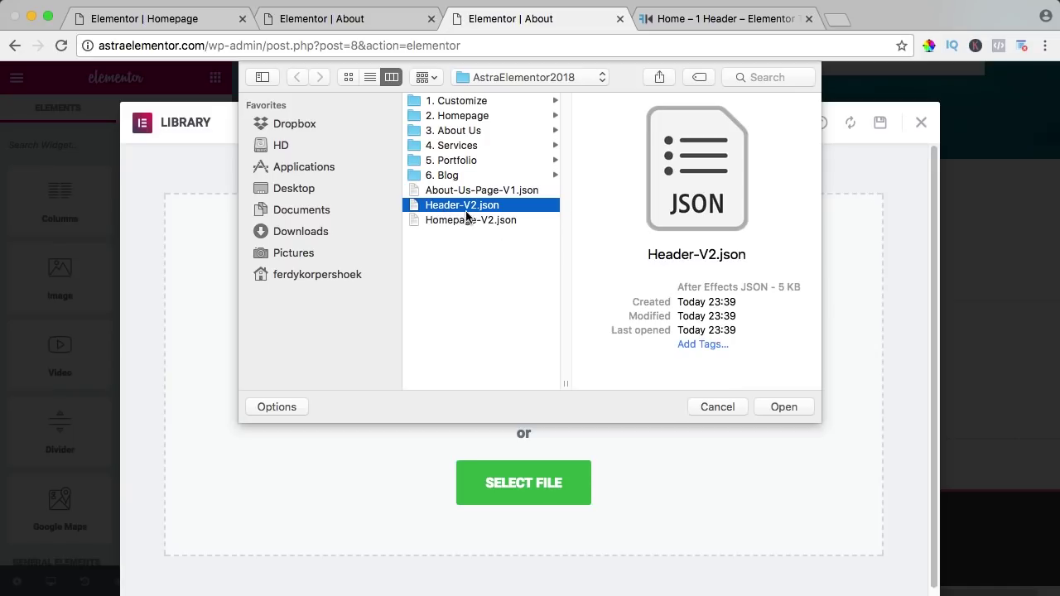
left_click(784, 407)
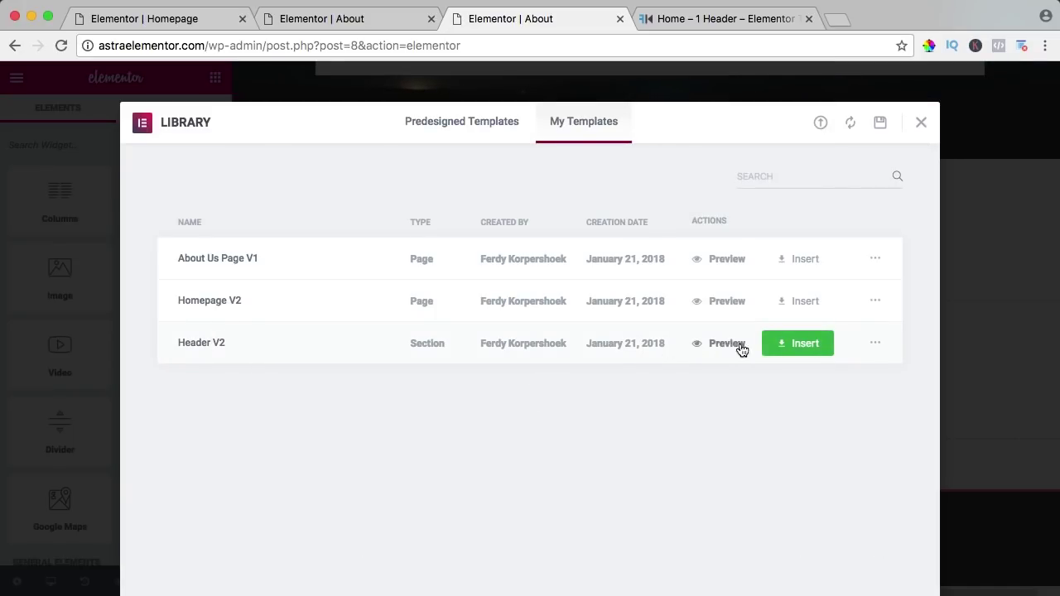
left_click(789, 346)
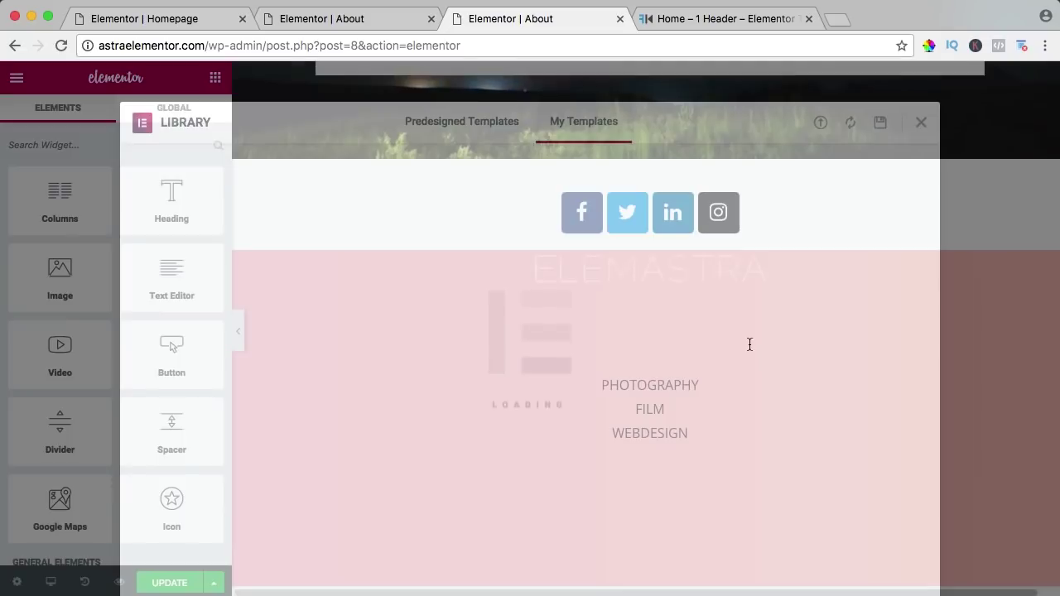
Step: Drag the ELEMASTRA header section up to sit directly below the Get In Contact block
scroll(749, 342, "up", 4)
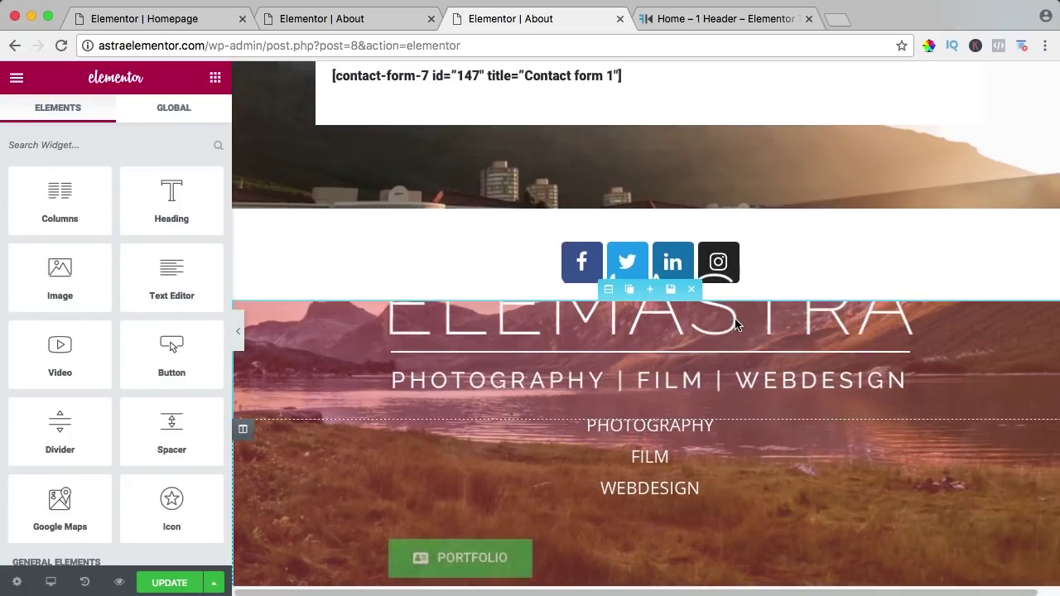
left_click_drag(608, 299, 622, 379)
scroll(630, 225, "up", 10)
scroll(617, 354, "down", 3)
scroll(616, 355, "down", 1)
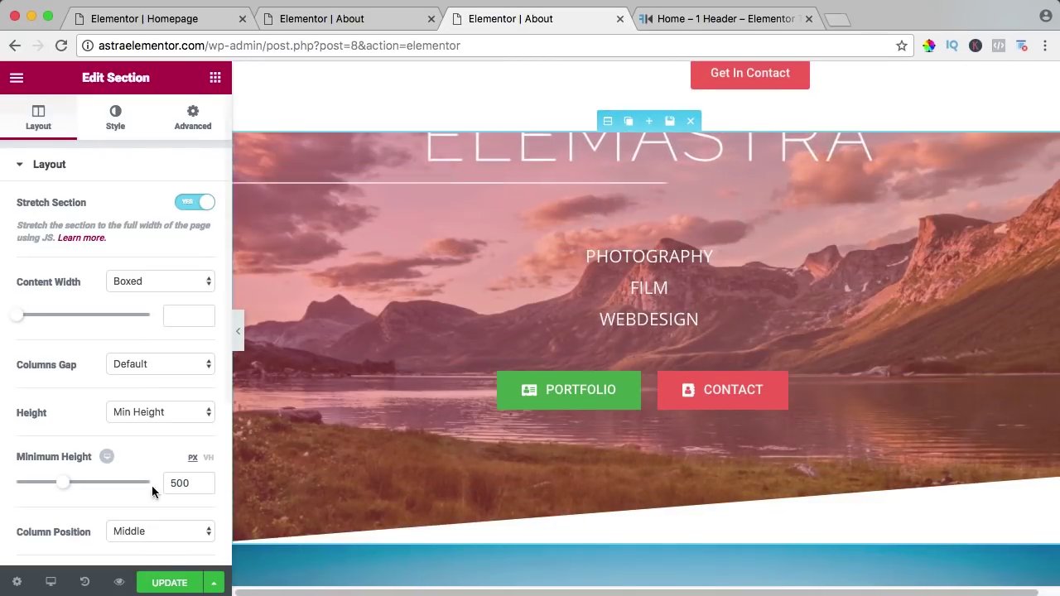